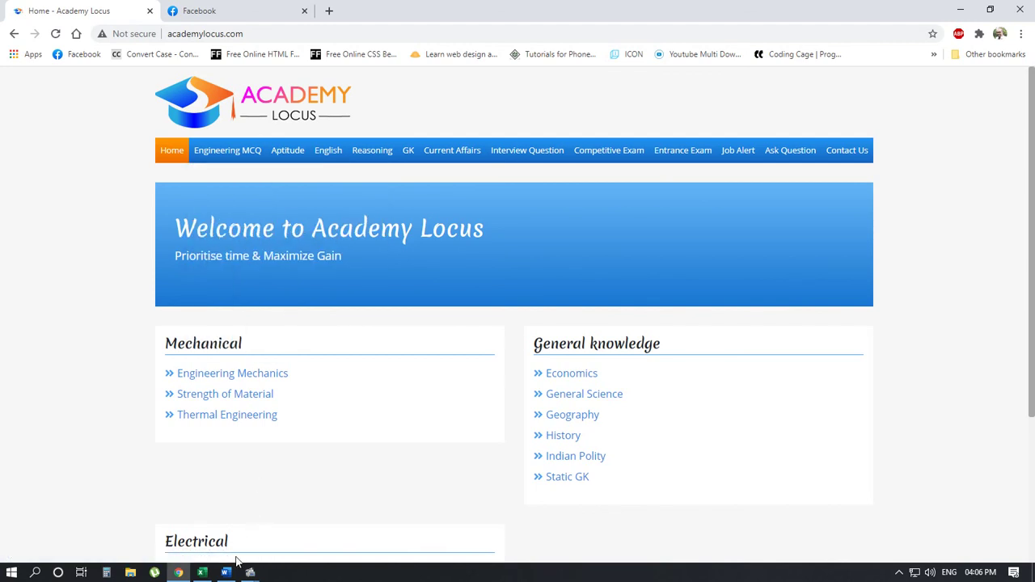
Open the WordPress admin login page at academylocus.com/wp-admin in a new incognito window.
mouse_move(180, 572)
left_click(255, 32)
key("ctrl+c")
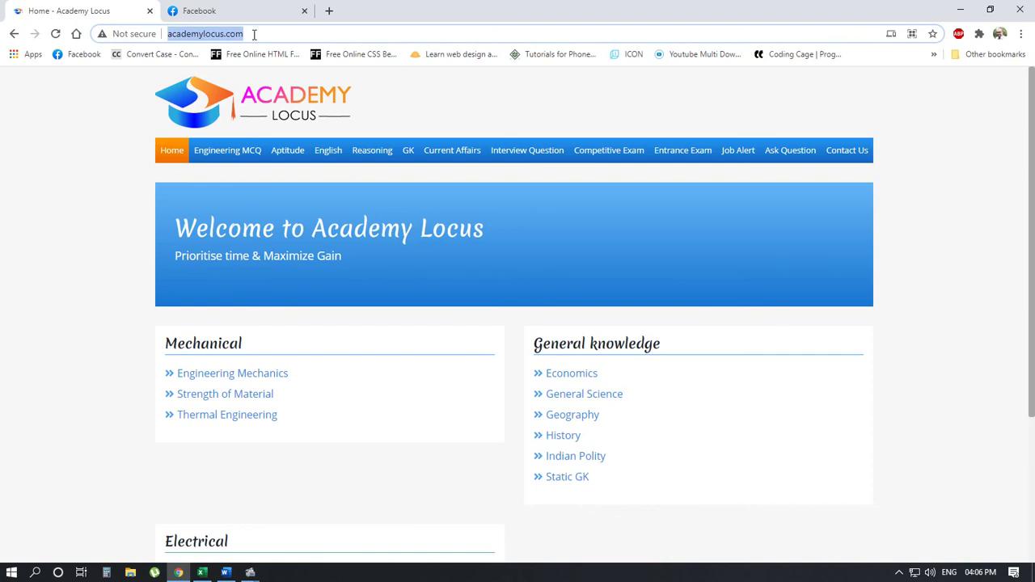
left_click(1021, 33)
left_click(924, 83)
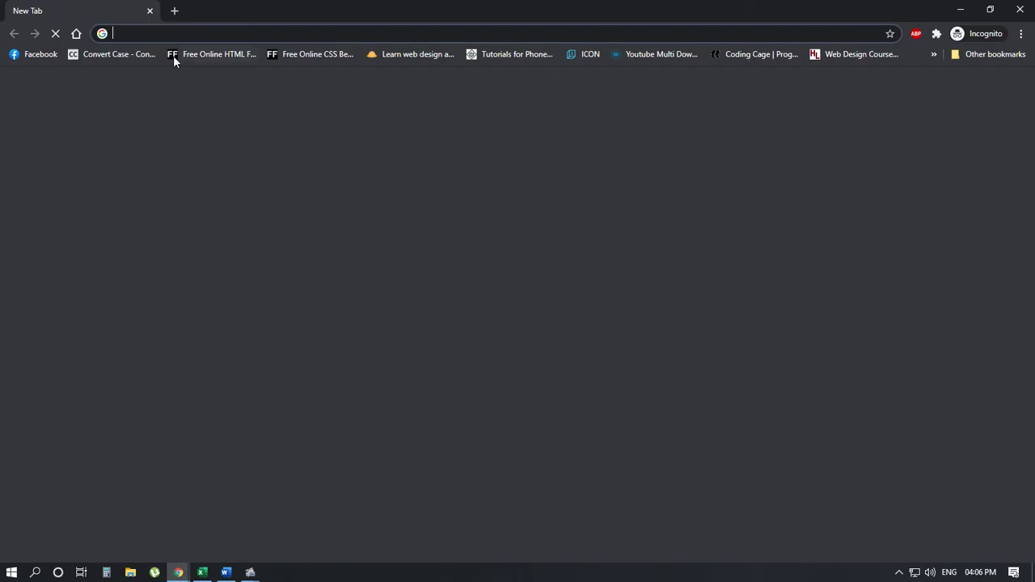
key("ctrl+v")
type("wp-admi")
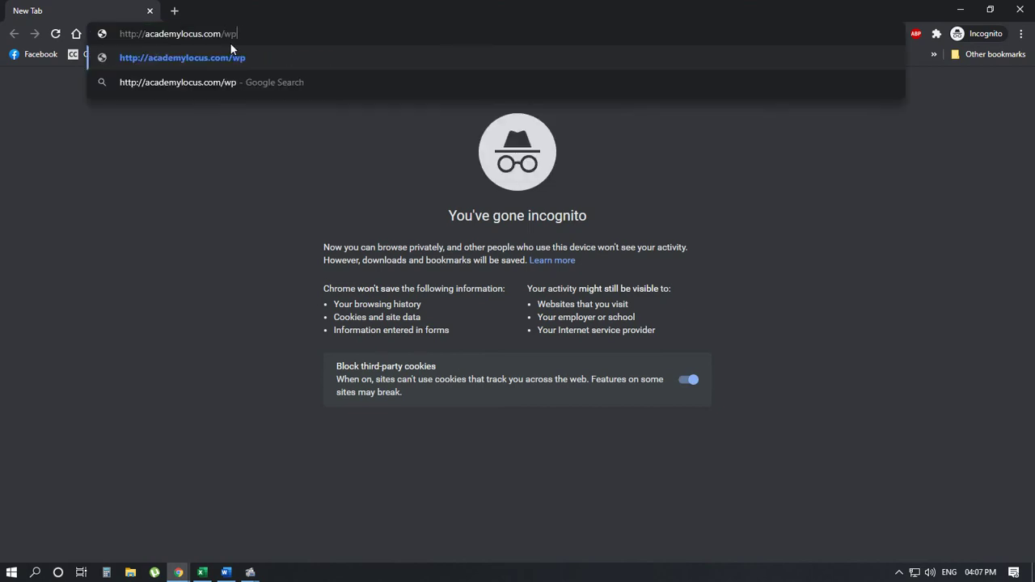
type("n")
key("Return")
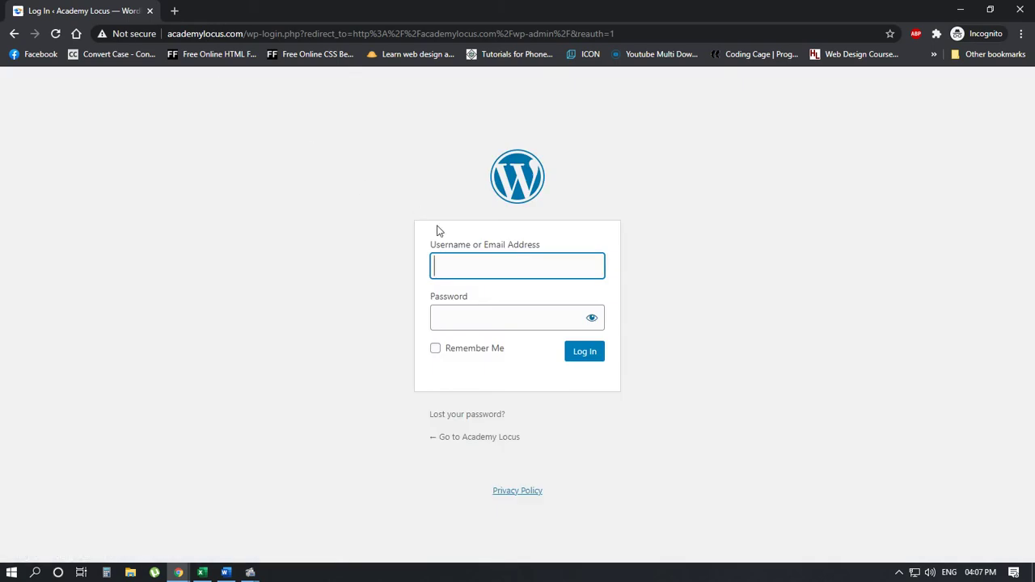
Log in to WordPress with the username admin and the account password.
type("admin")
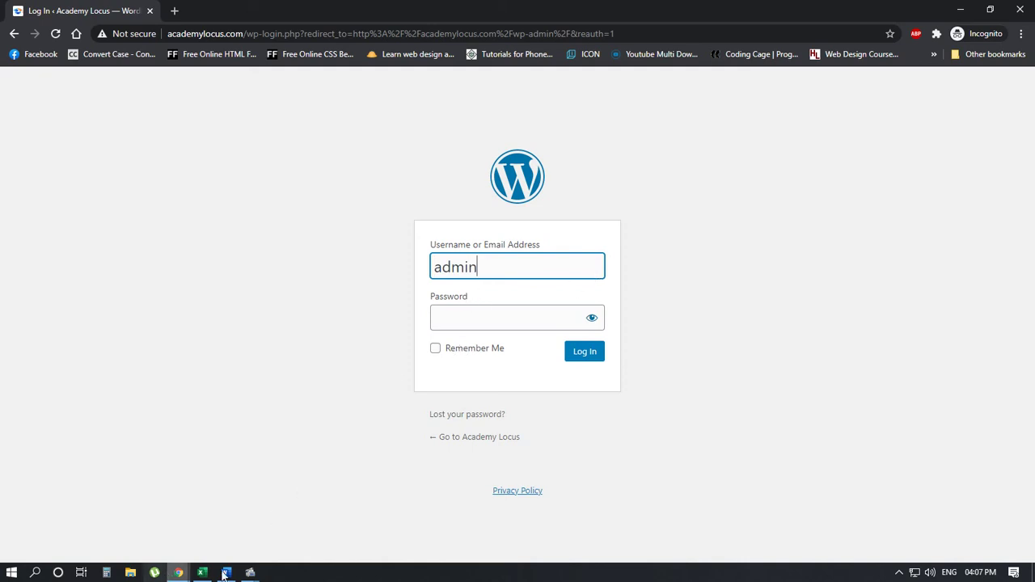
left_click(459, 323)
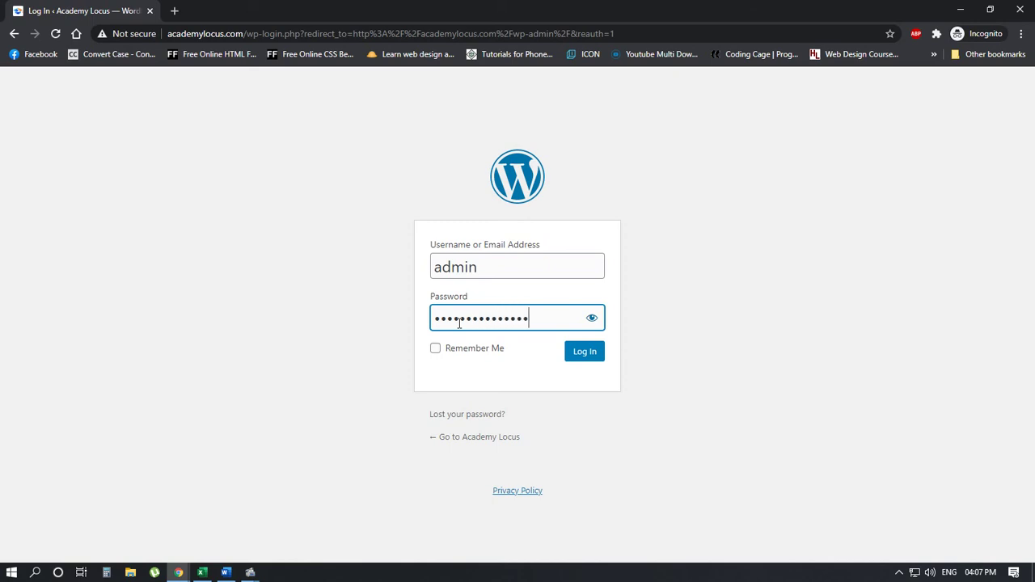
left_click(585, 353)
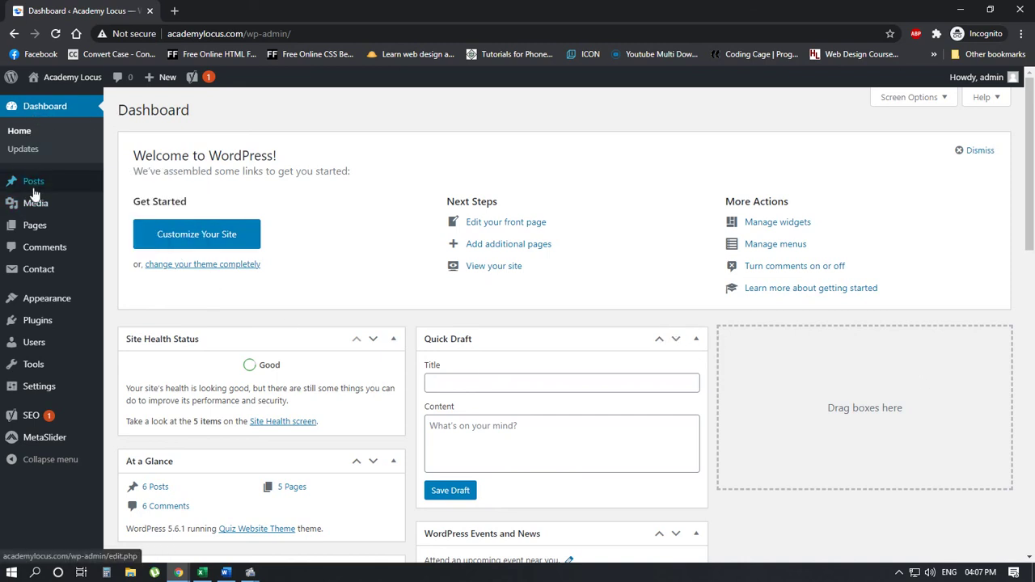
Open the post categories management page and go to the end of its first page of entries.
mouse_move(33, 192)
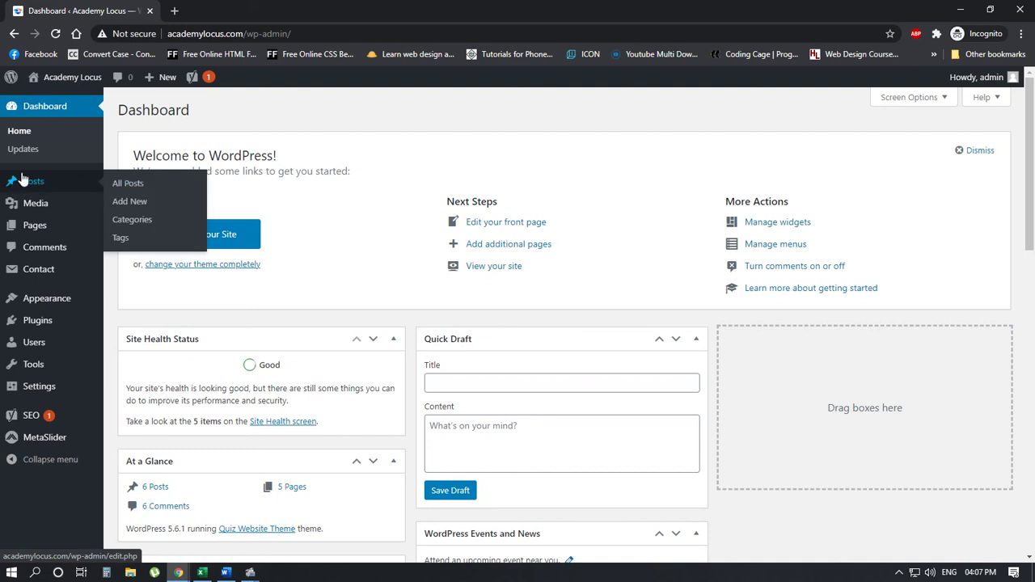
left_click(146, 220)
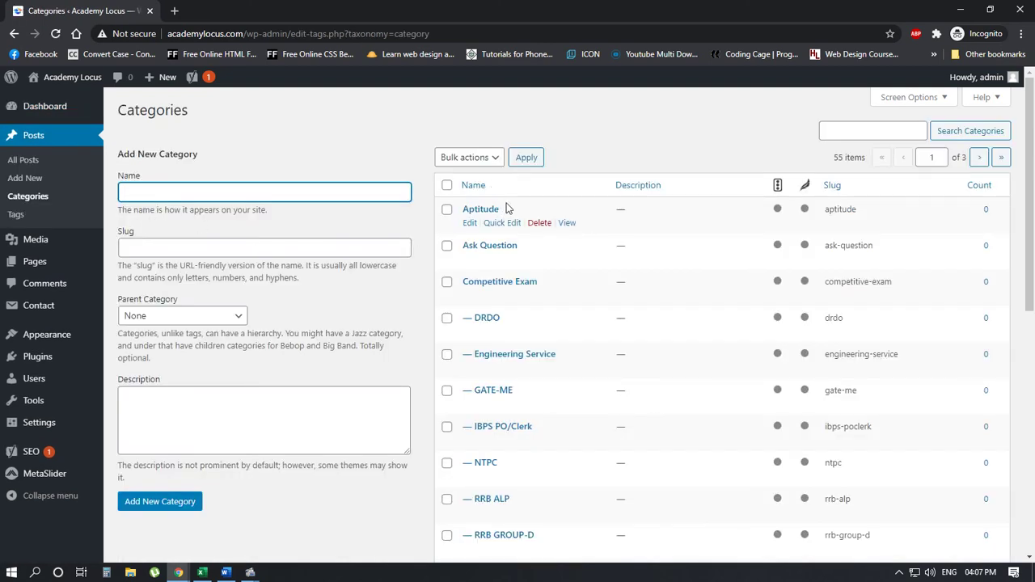
scroll(1000, 320, "down", 6)
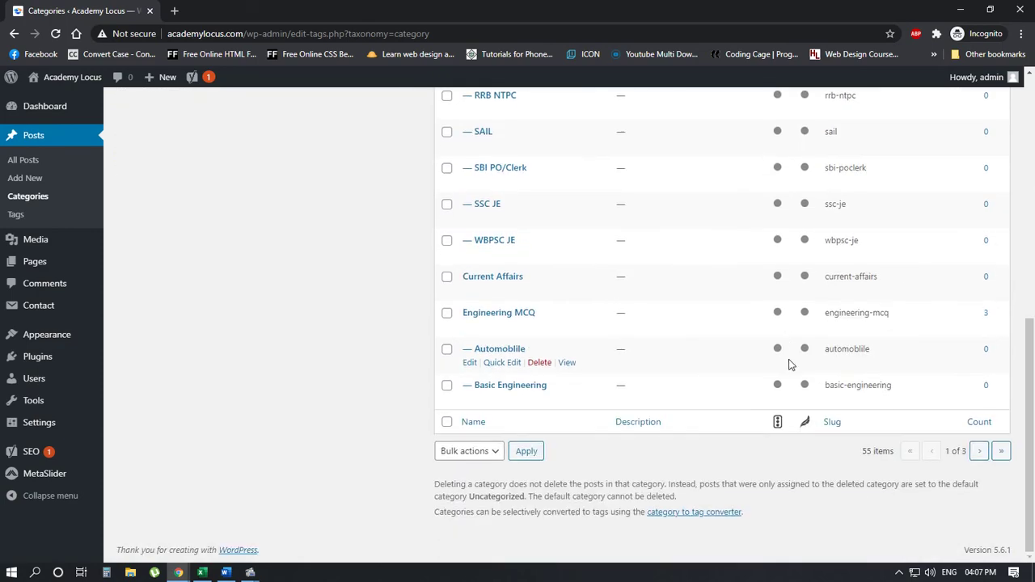
Compare the Engineering MCQ subcategories in the WordPress category list with the live site's Engineering MCQ and Mechanical navigation entries.
key("alt+Tab")
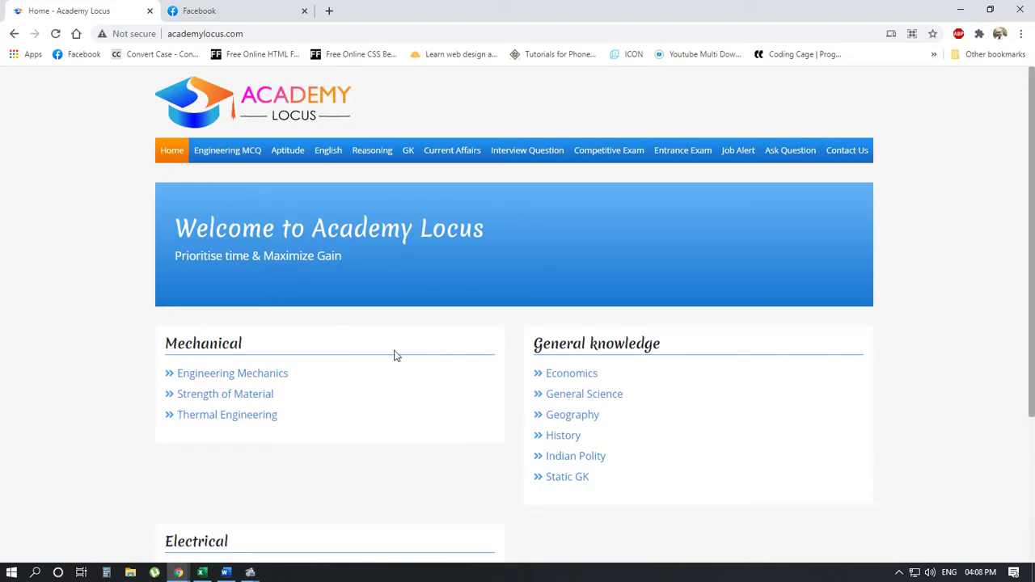
mouse_move(236, 152)
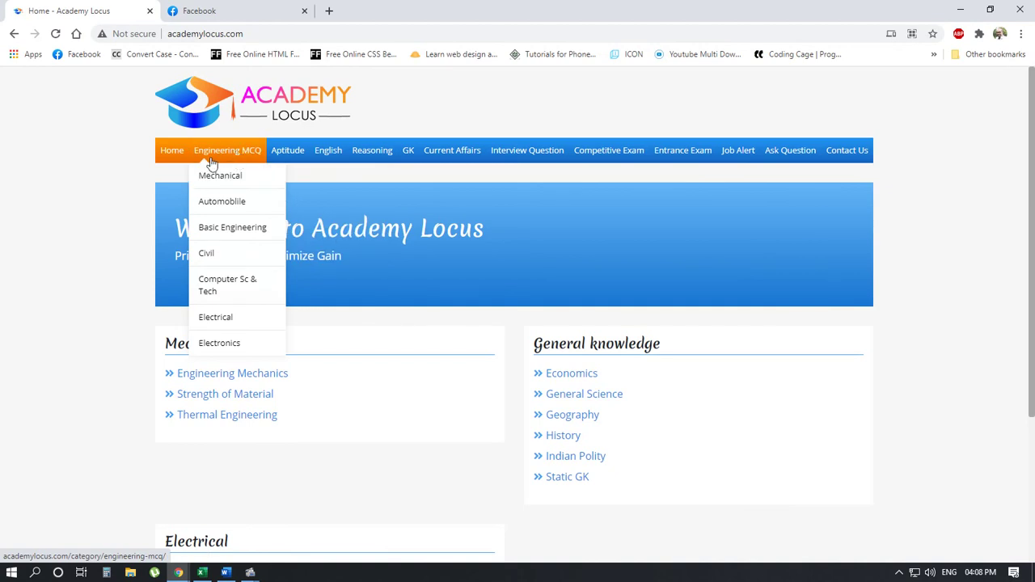
mouse_move(241, 182)
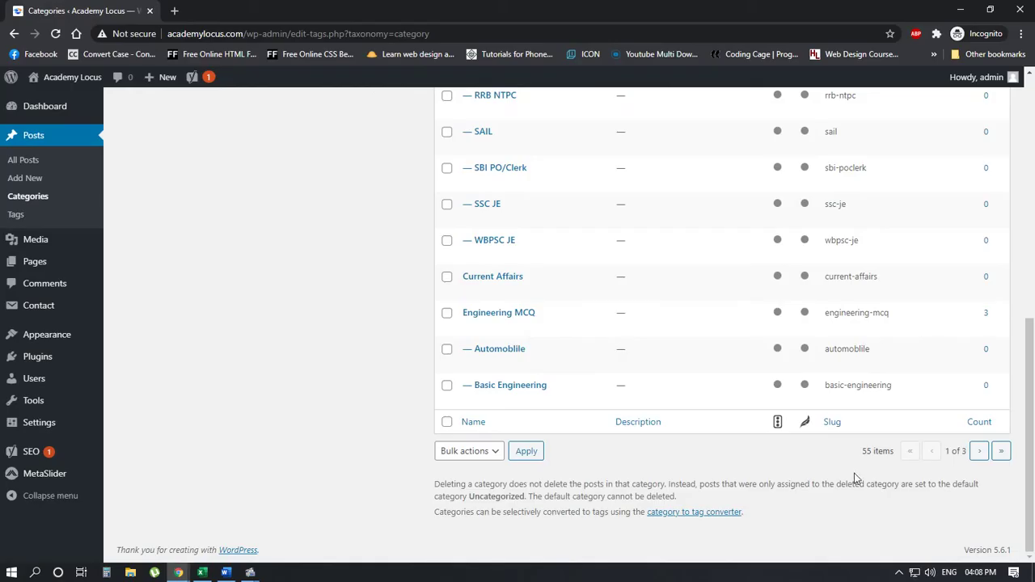
scroll(851, 476, "up", 1)
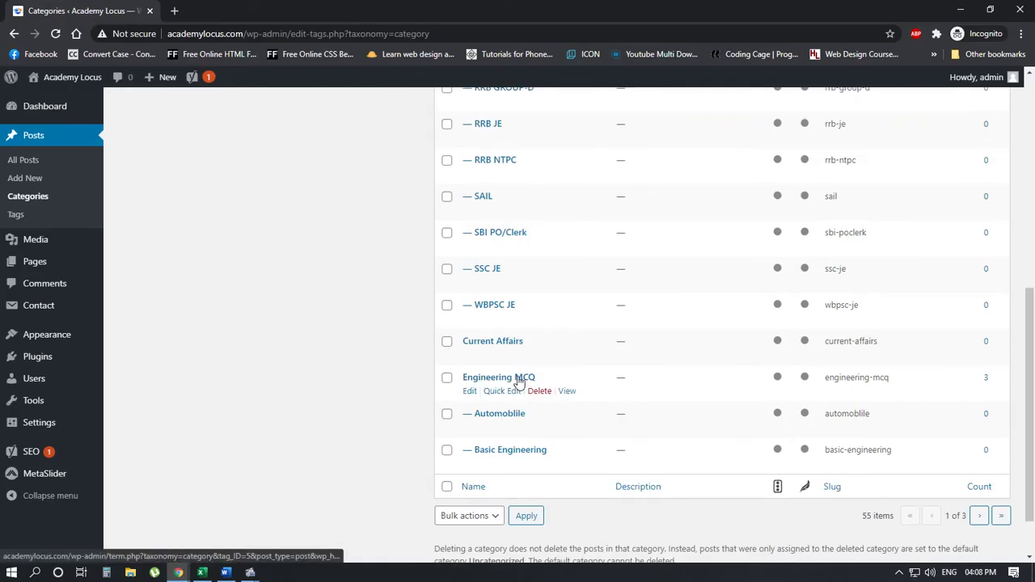
left_click(980, 515)
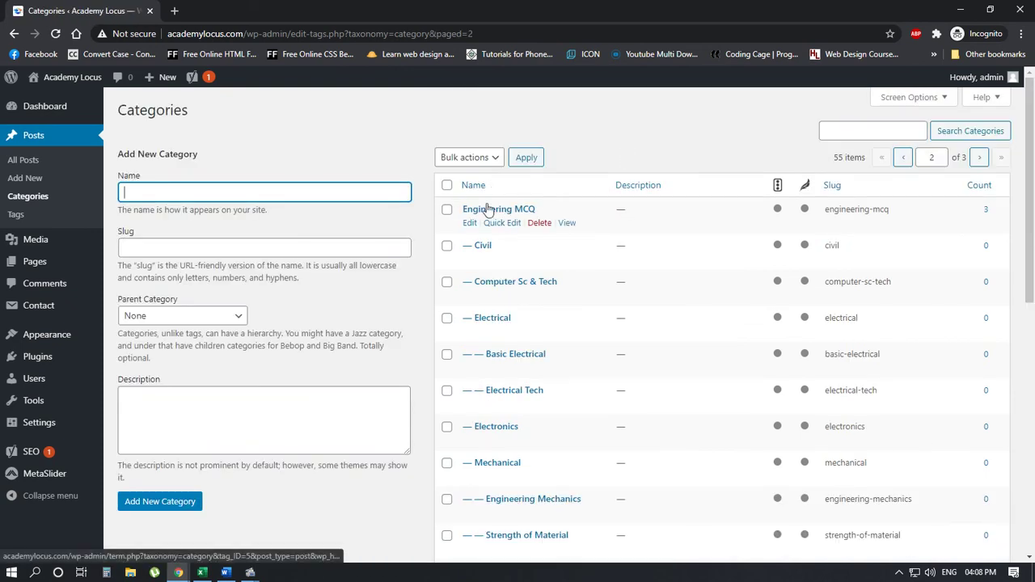
scroll(493, 441, "down", 1)
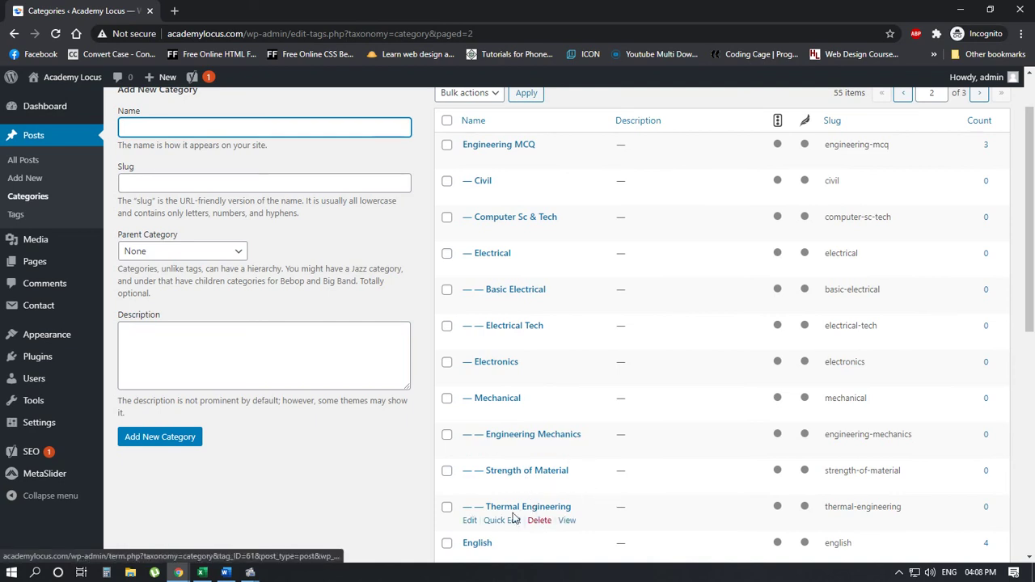
scroll(576, 417, "down", 1)
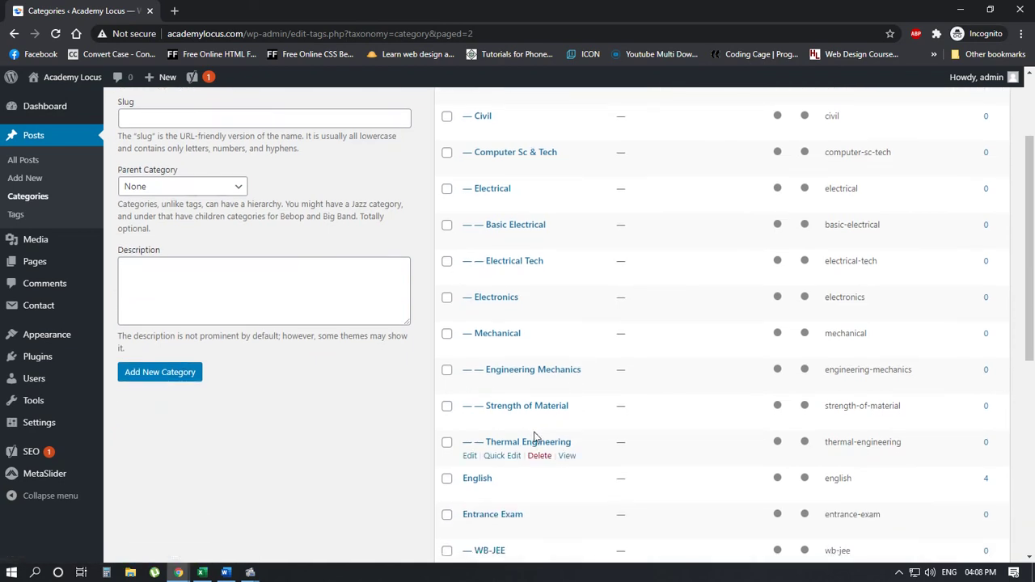
scroll(573, 417, "up", 2)
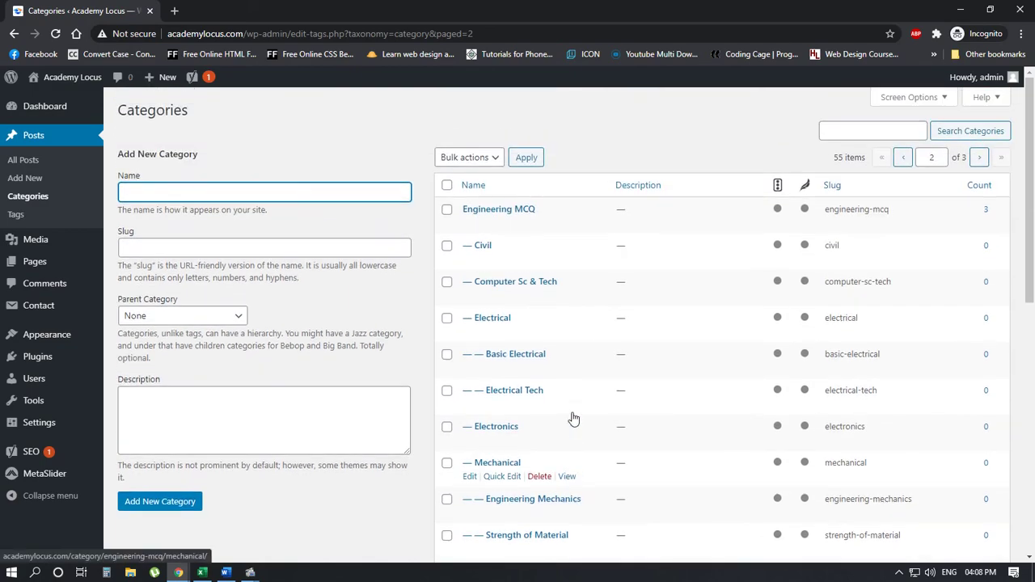
key("alt+Tab")
mouse_move(204, 161)
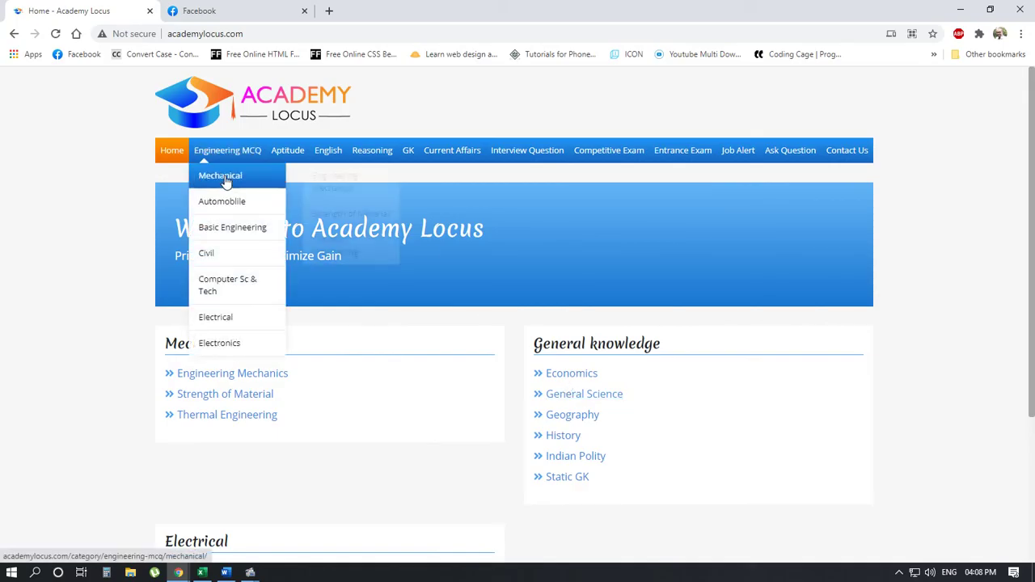
mouse_move(233, 185)
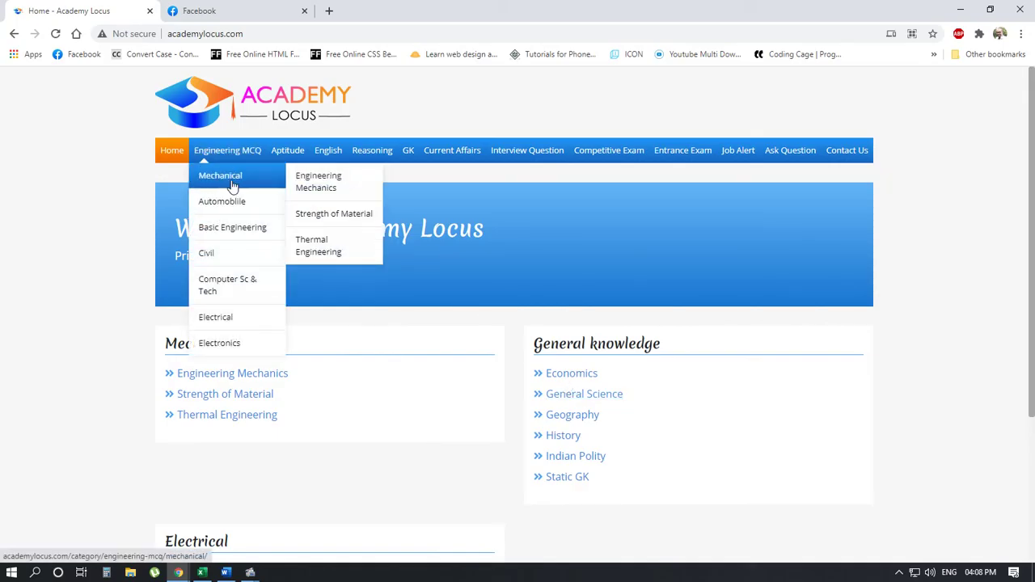
Switch to Website Requirement.xlsx in Excel and compare its Mechanical Engg topics with the live site's Mechanical entries.
left_click(202, 572)
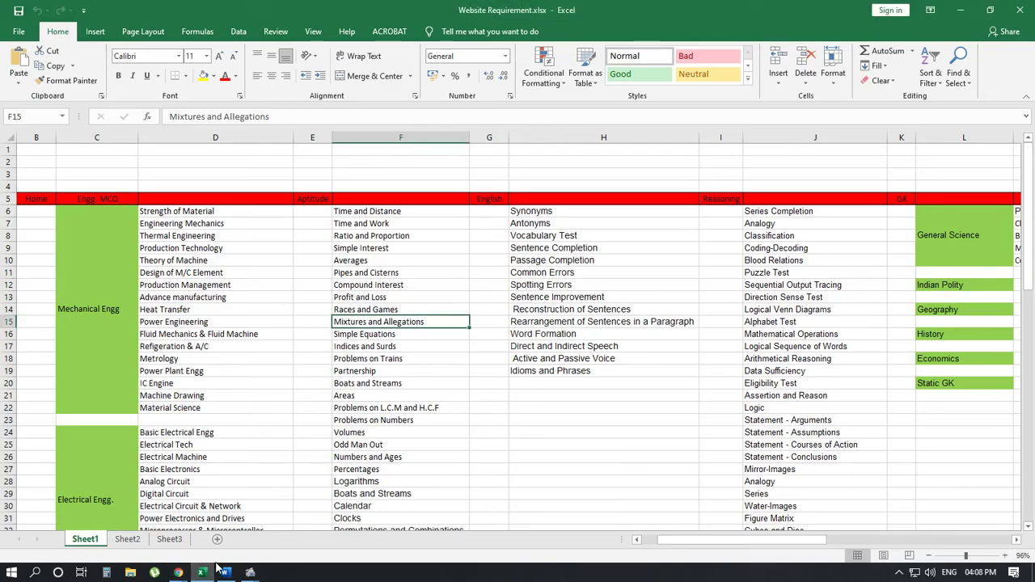
left_click(110, 311)
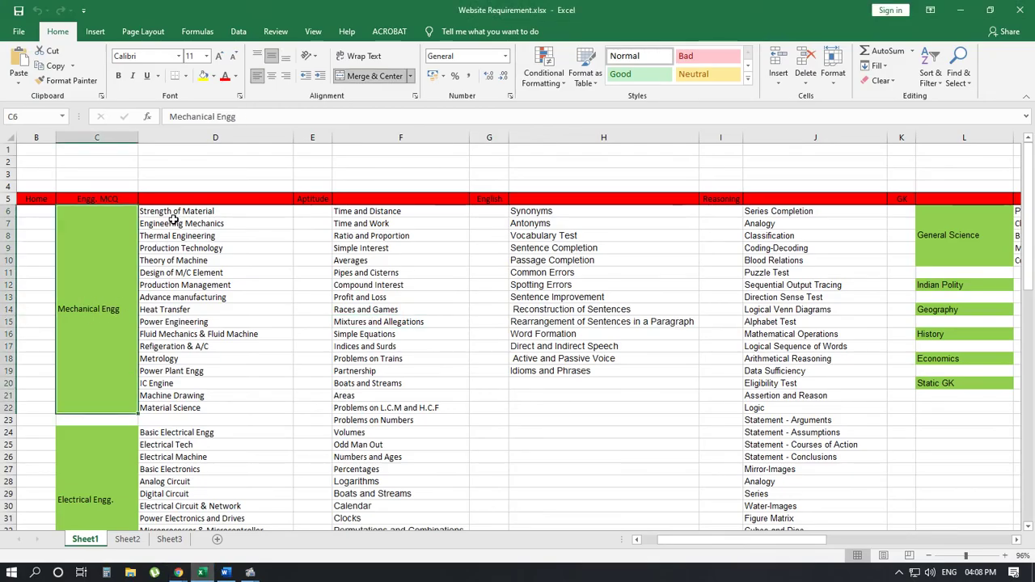
key("alt+Tab")
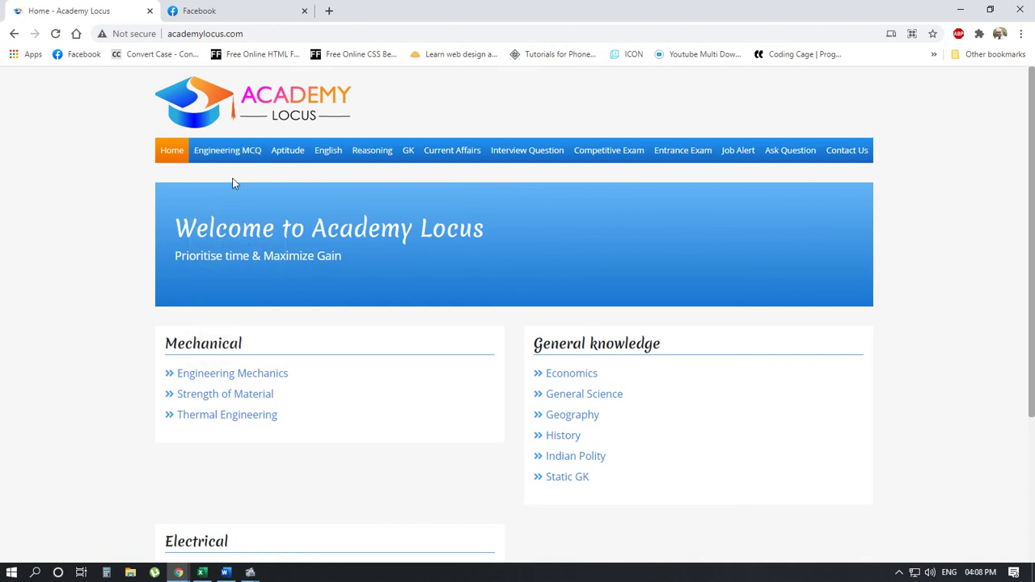
mouse_move(227, 155)
mouse_move(216, 181)
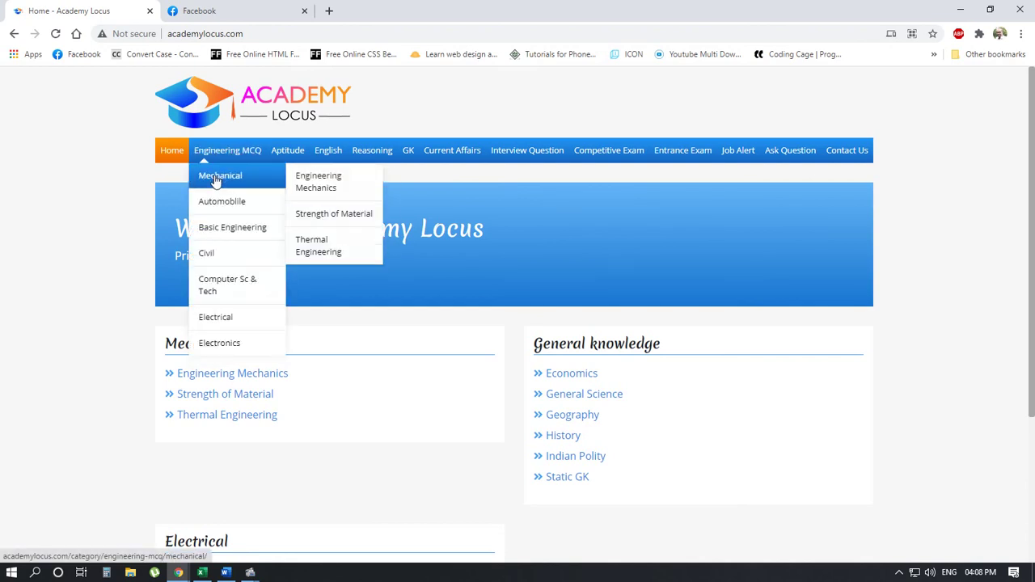
key("alt+Tab")
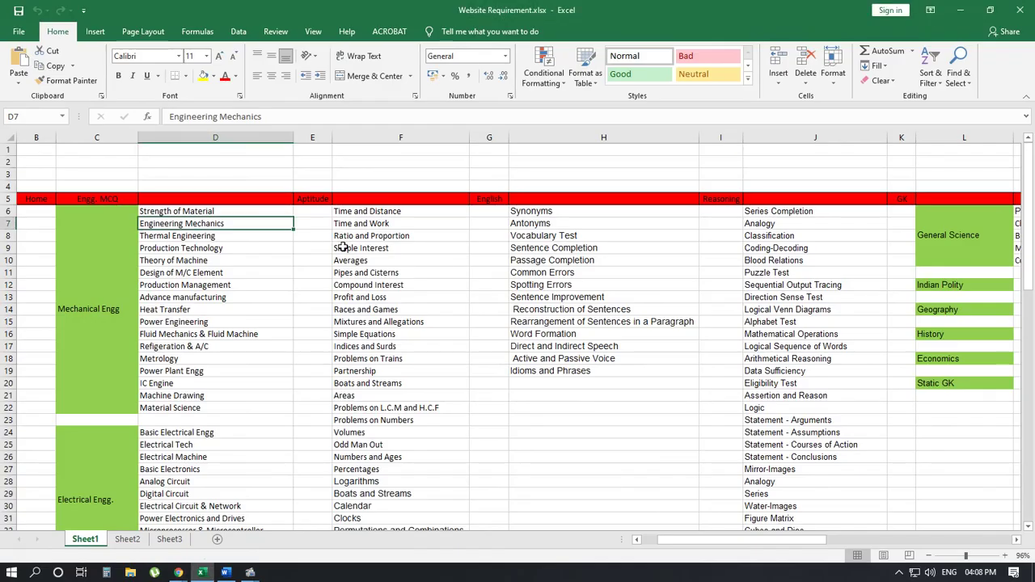
left_click(182, 234)
key("alt+Tab")
mouse_move(219, 162)
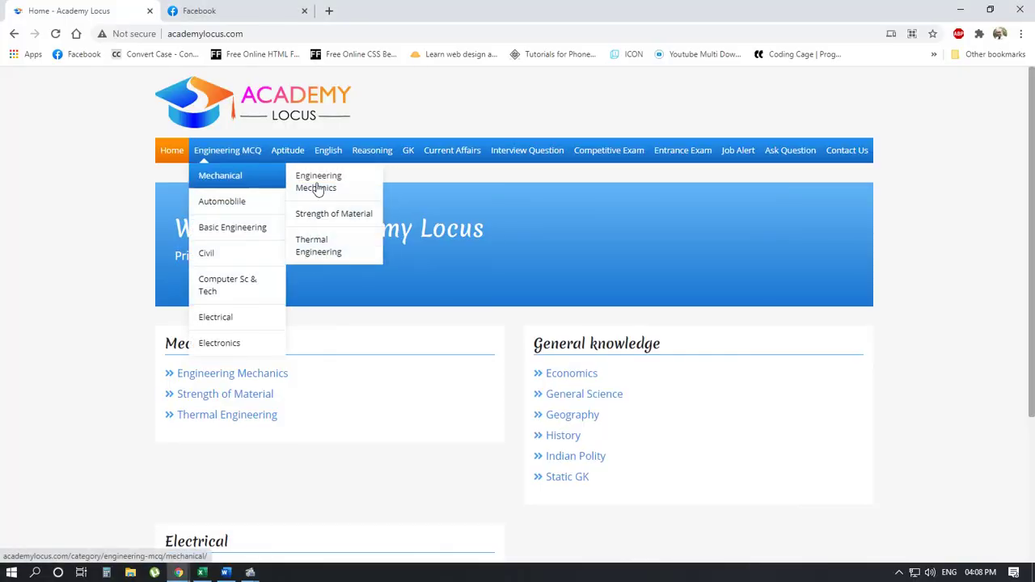
Copy the topic text Production Technology from cell D9 of the Website Requirement.xlsx worksheet.
key("alt+Tab")
left_click(191, 250)
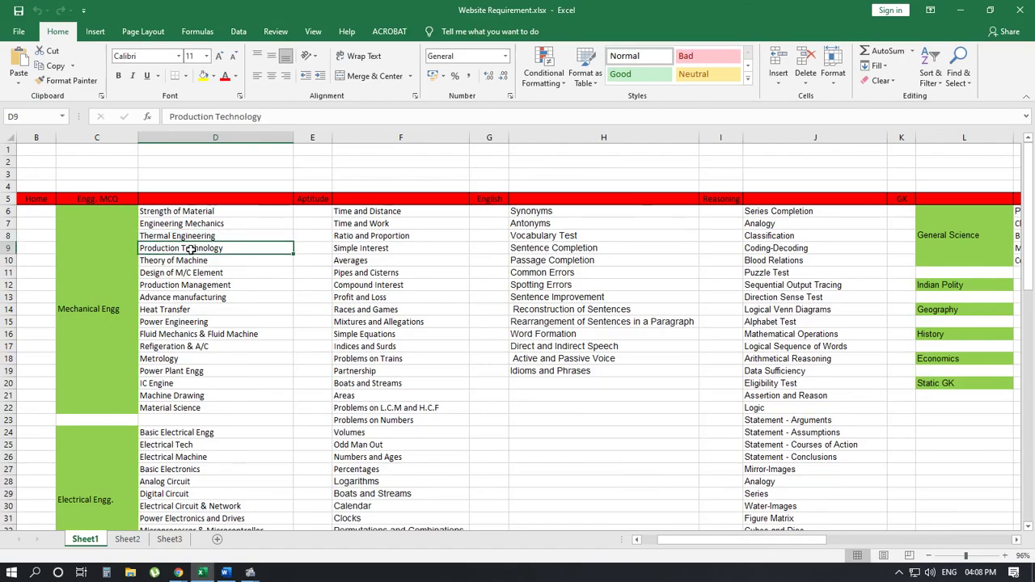
double_click(191, 250)
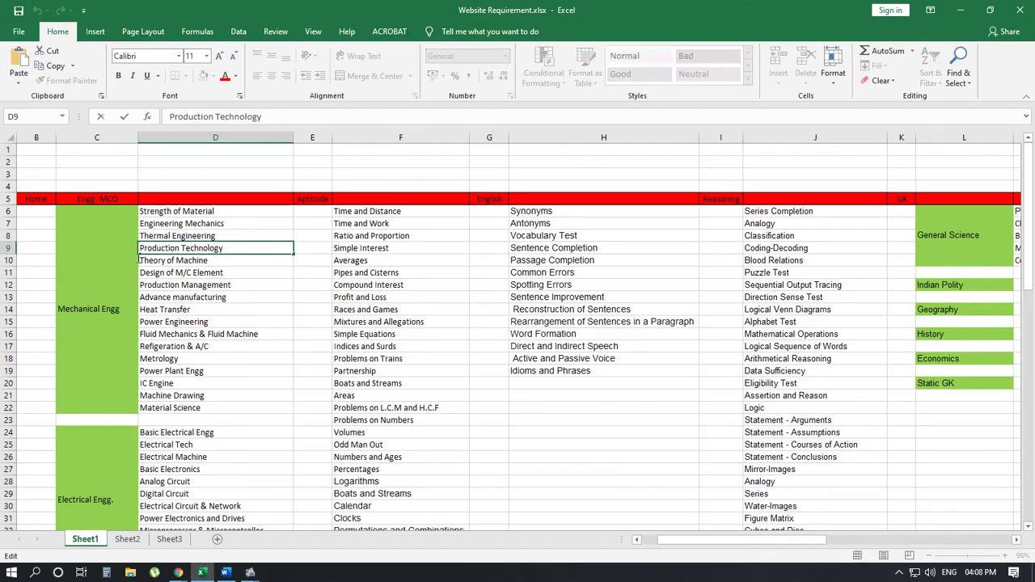
key("ctrl+a")
key("ctrl+c")
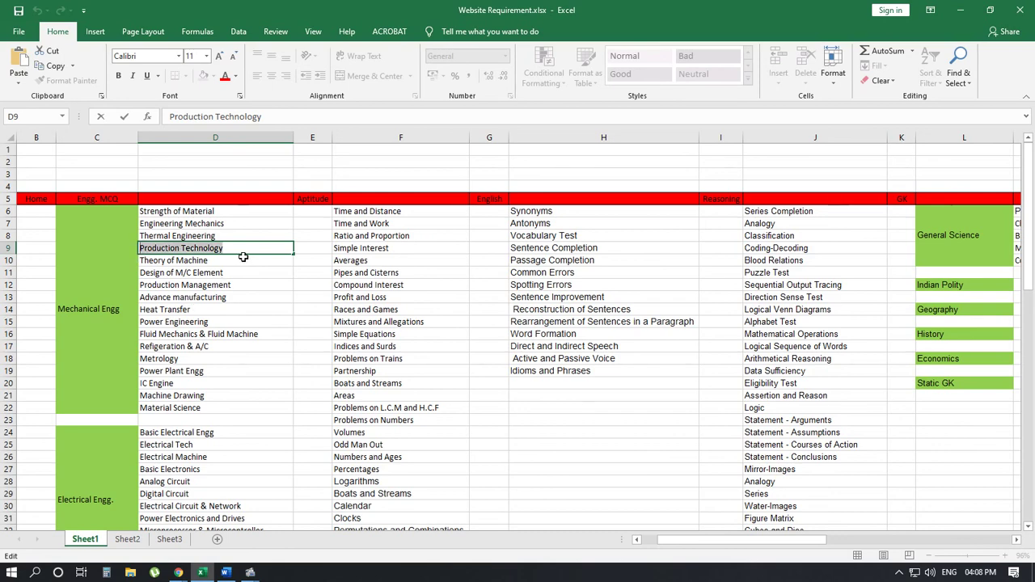
Switch to the WordPress categories page and paste Production Technology as the new category's name.
key("alt+Tab")
key("alt+Tab")
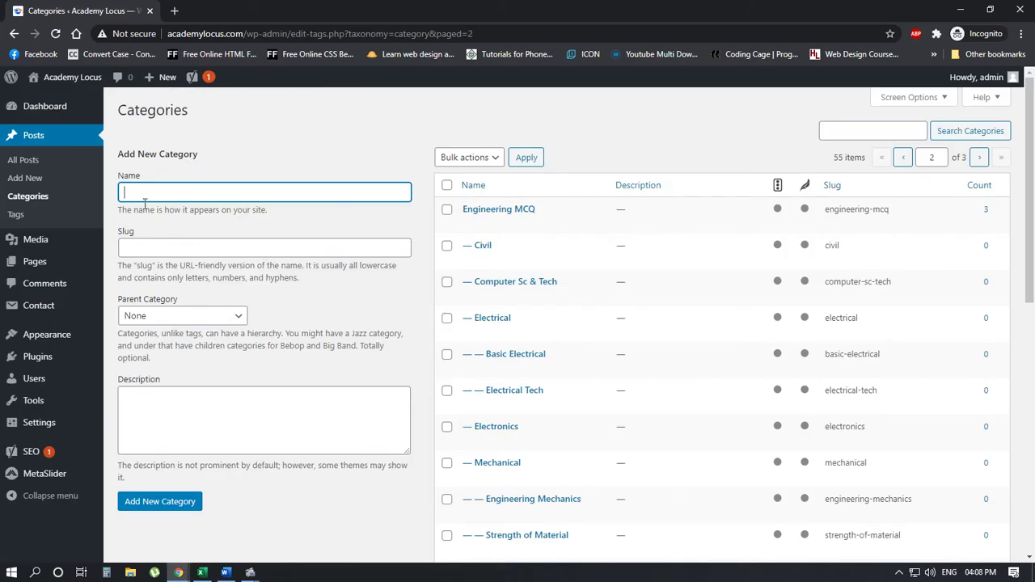
left_click_drag(114, 147, 204, 159)
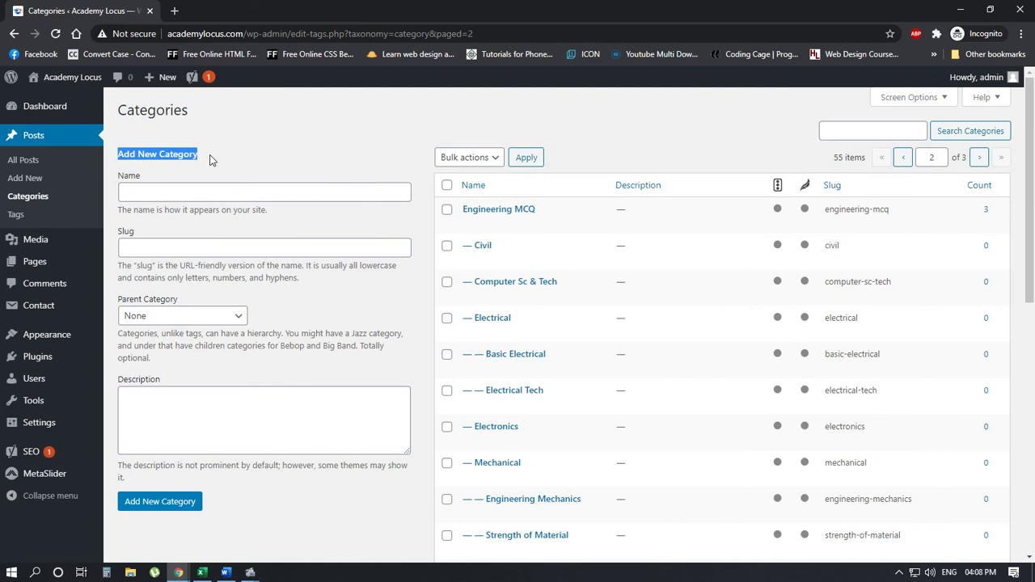
left_click(209, 160)
left_click(138, 189)
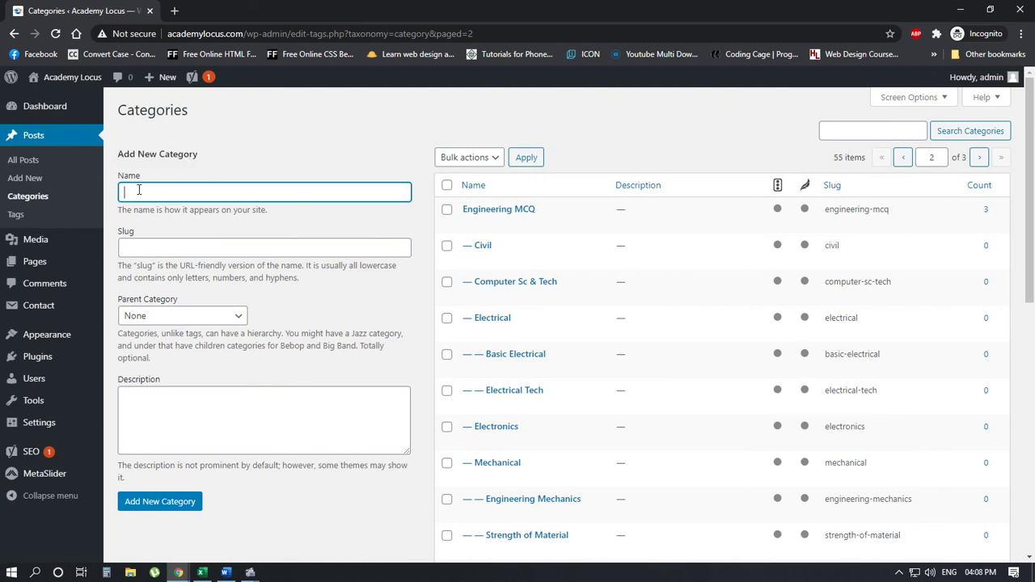
key("ctrl+v")
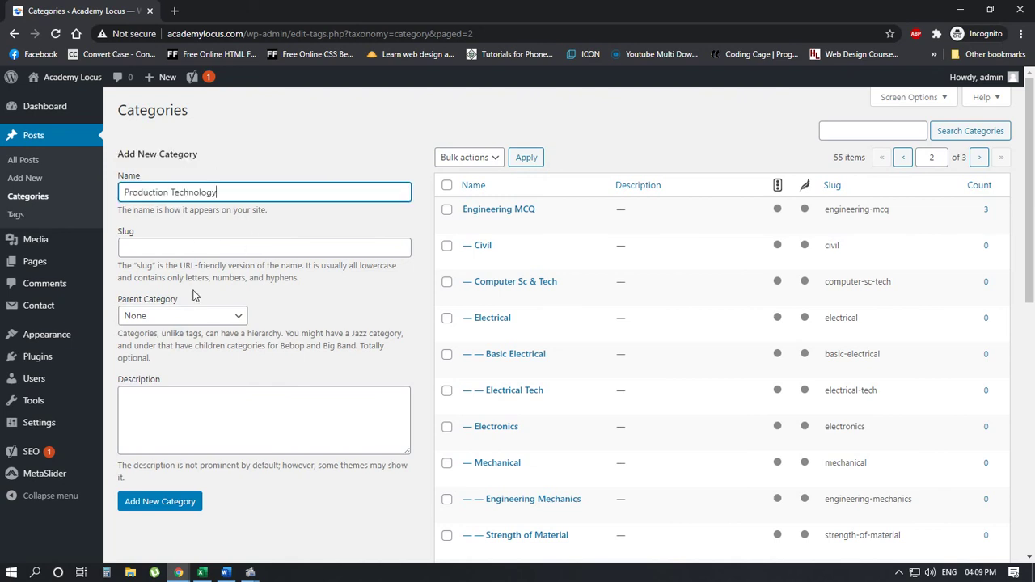
Switch to the live Academy Locus site and check the entries under Engineering MCQ, Mechanical.
key("alt+Tab")
mouse_move(236, 152)
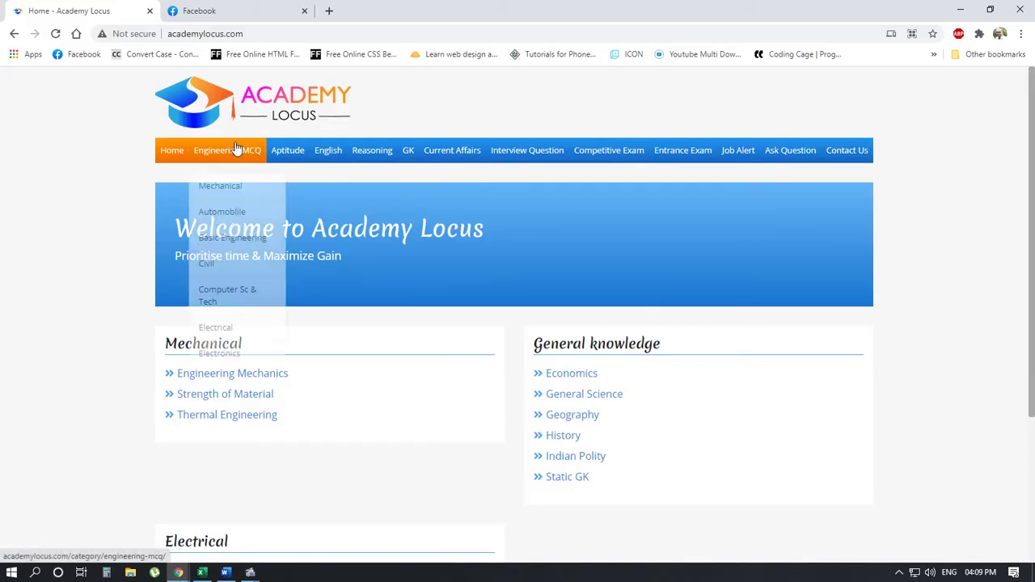
mouse_move(231, 175)
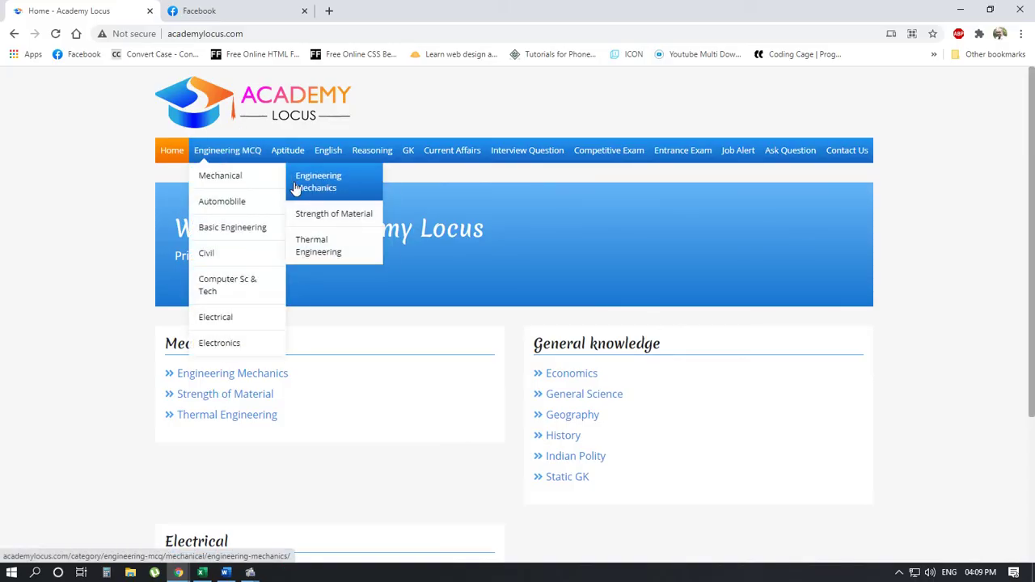
Switch to the WordPress categories page, set Mechanical as Production Technology's parent category, and add the new category.
key("alt+Tab")
left_click(182, 316)
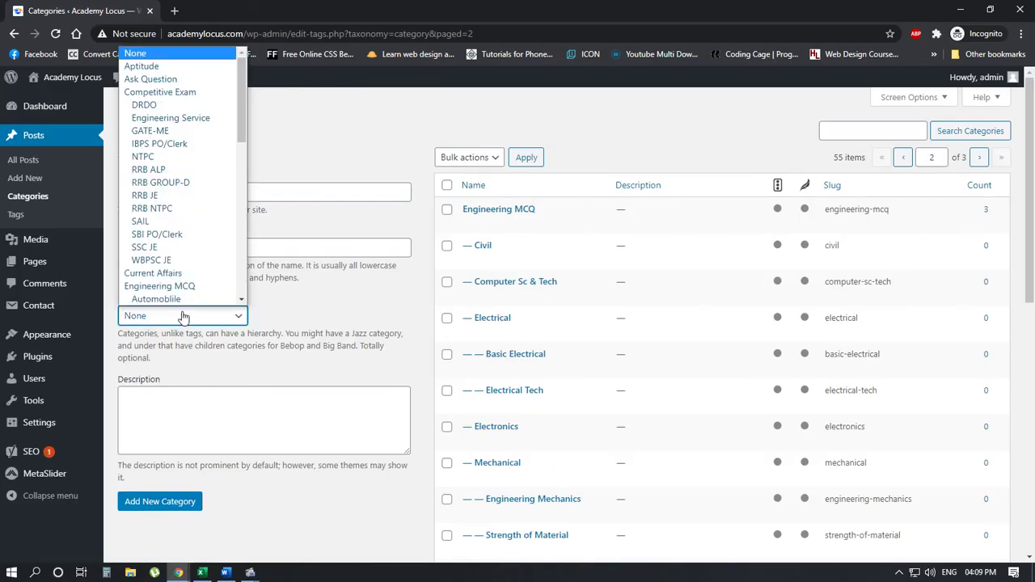
scroll(192, 207, "down", 4)
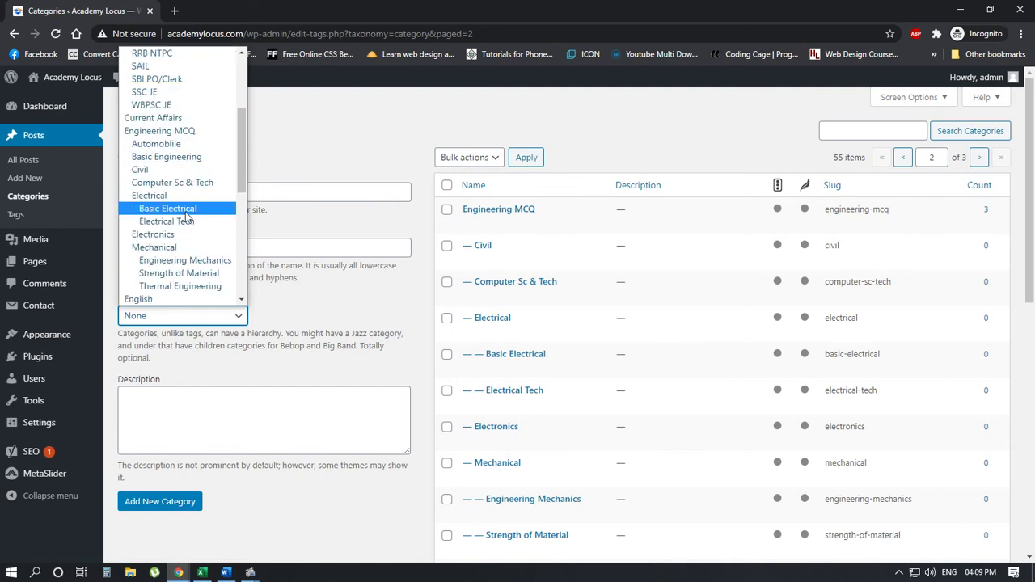
left_click(169, 249)
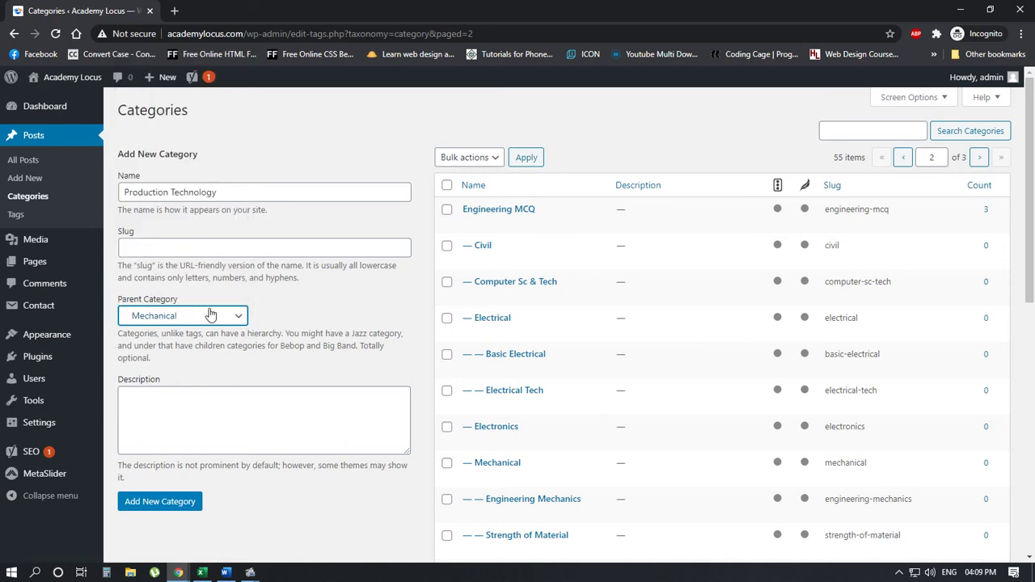
scroll(136, 246, "down", 1)
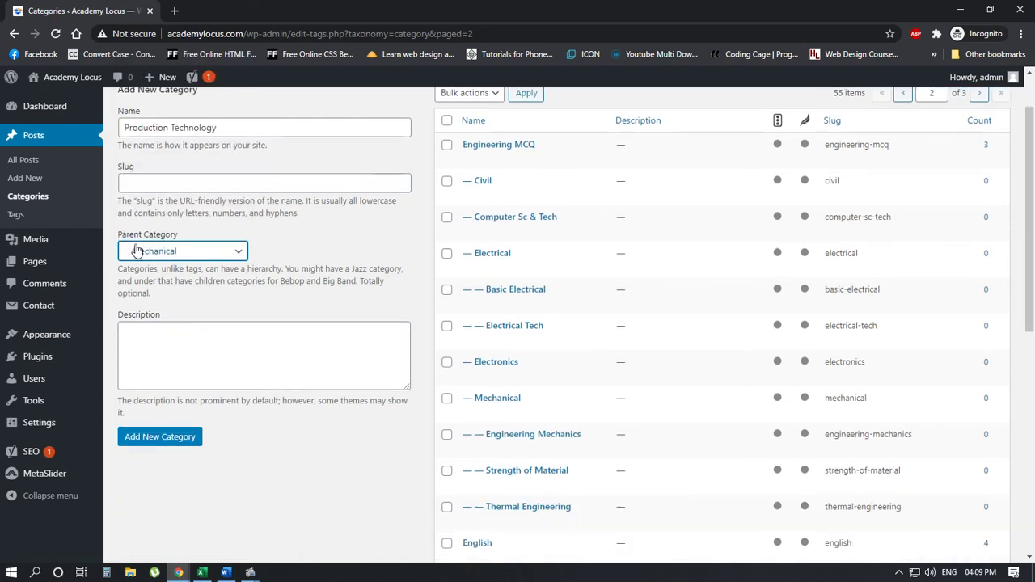
left_click(160, 438)
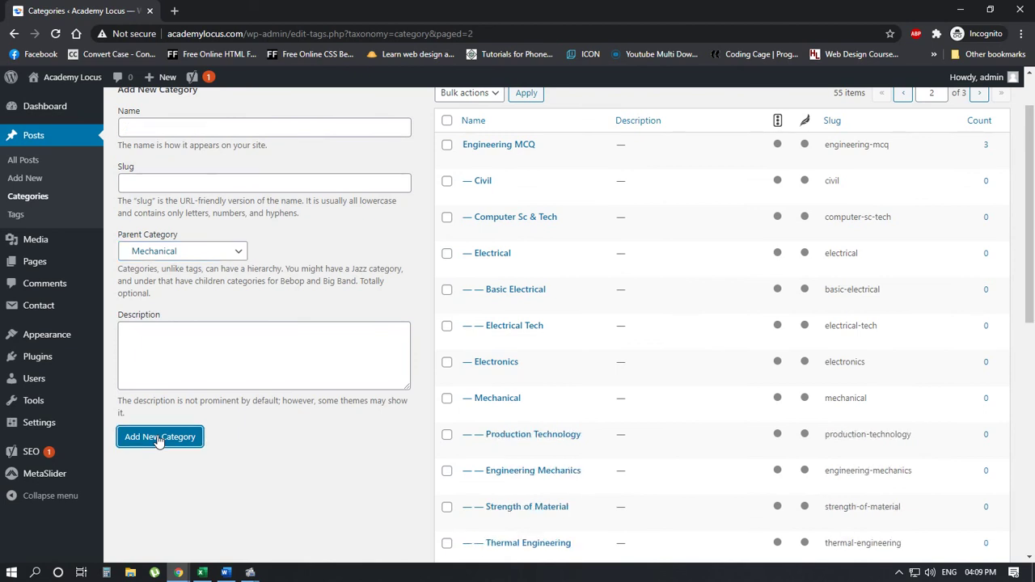
scroll(558, 323, "down", 2)
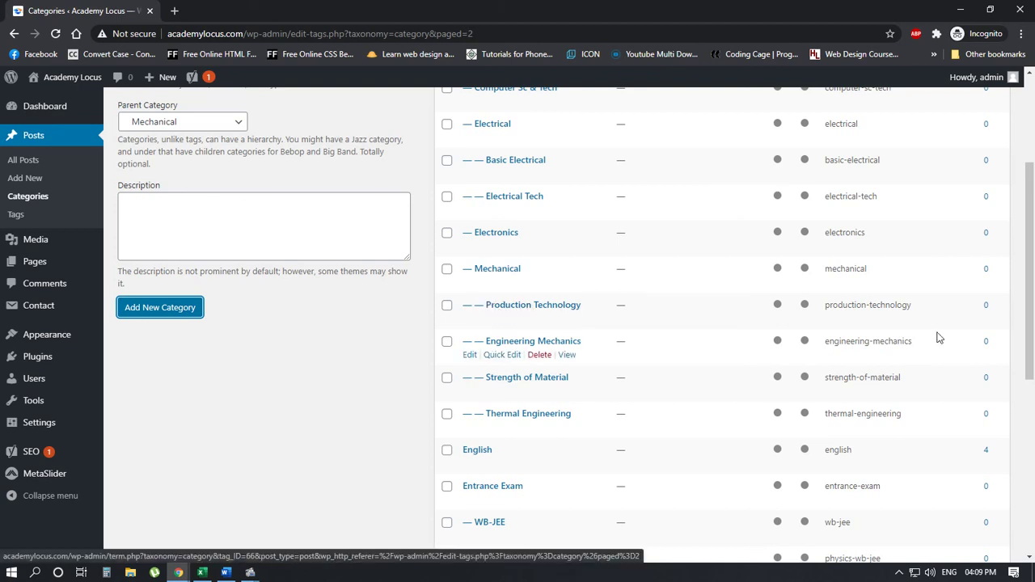
scroll(214, 319, "up", 2)
Set the blank new category's parent category to GK.
left_click(189, 255)
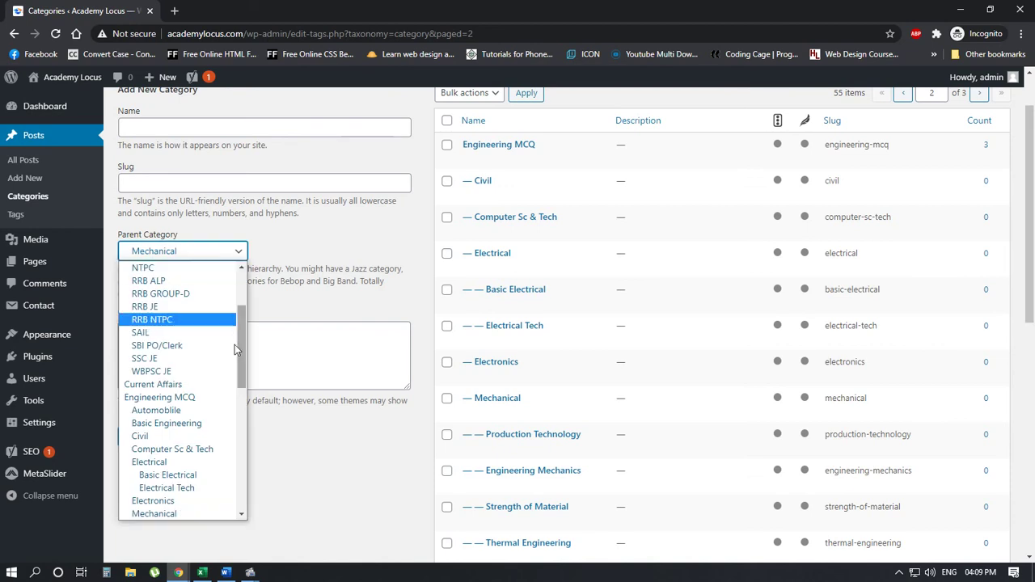
scroll(235, 344, "up", 5)
left_click(148, 270)
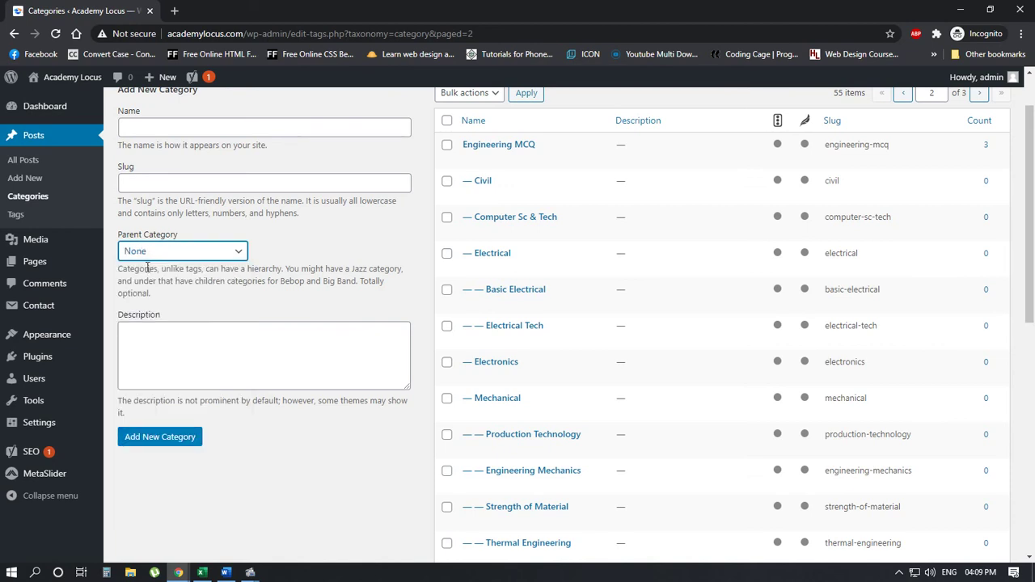
left_click(160, 256)
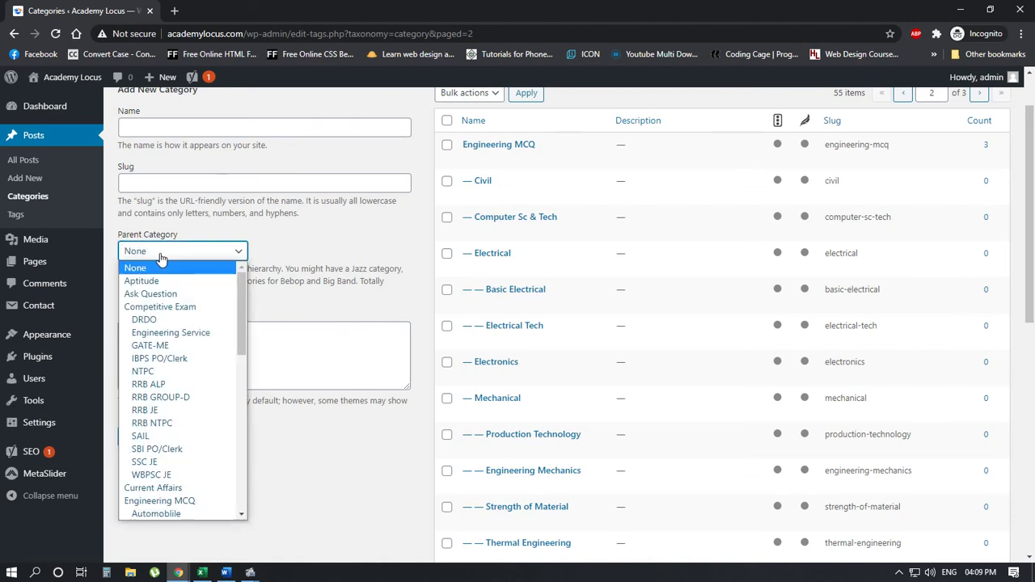
left_click(160, 255)
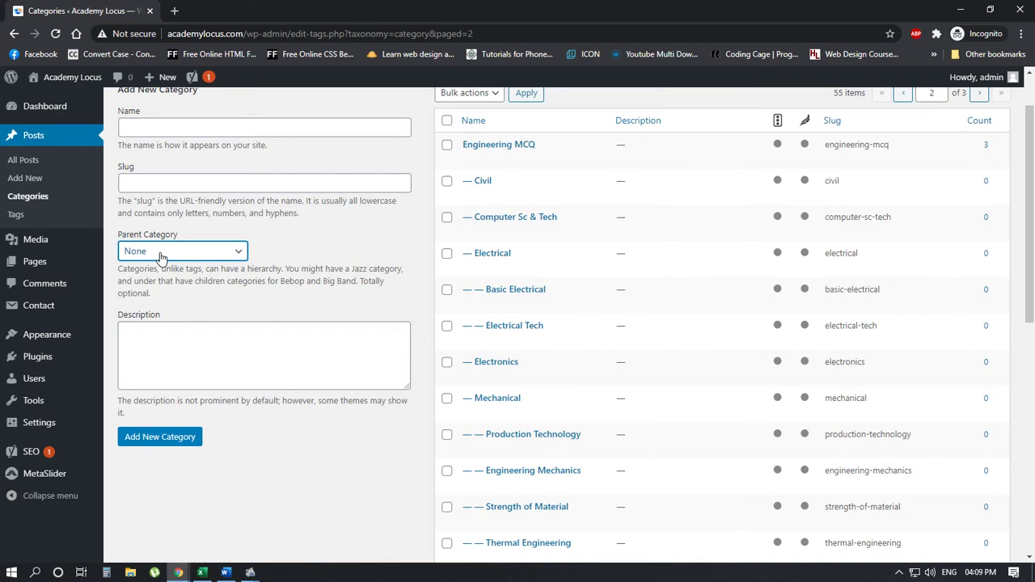
left_click(161, 256)
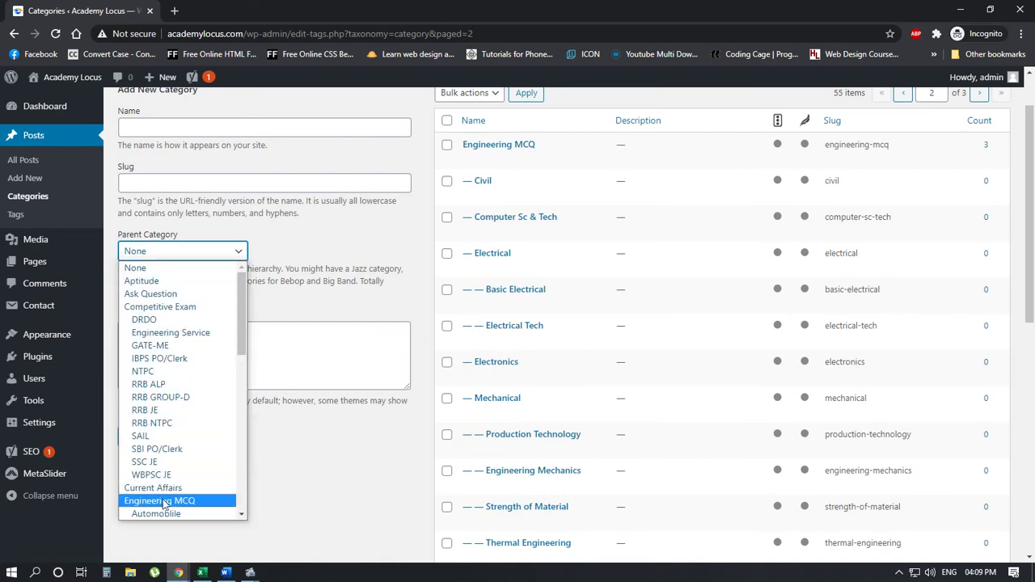
scroll(164, 489, "down", 5)
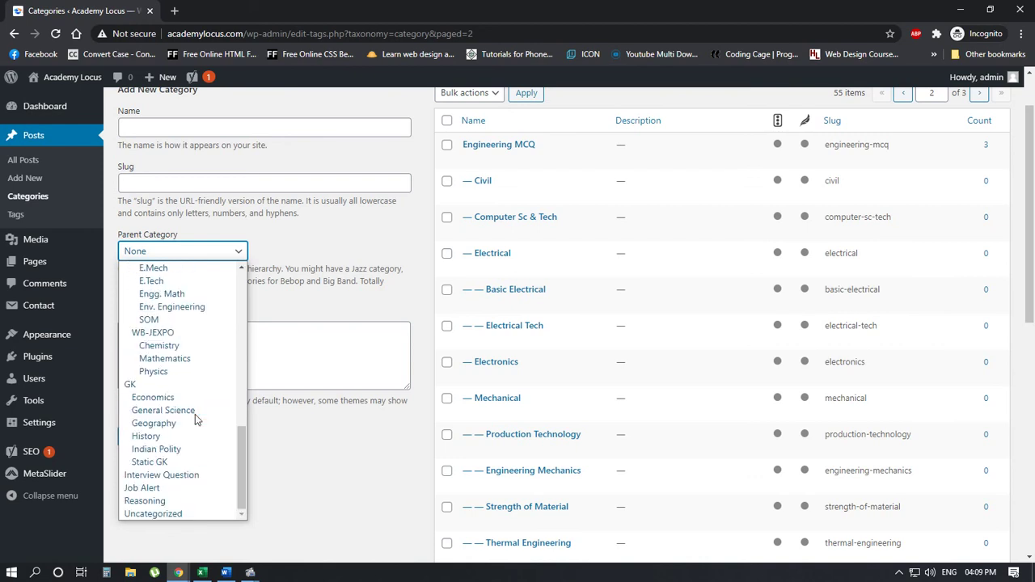
left_click(155, 384)
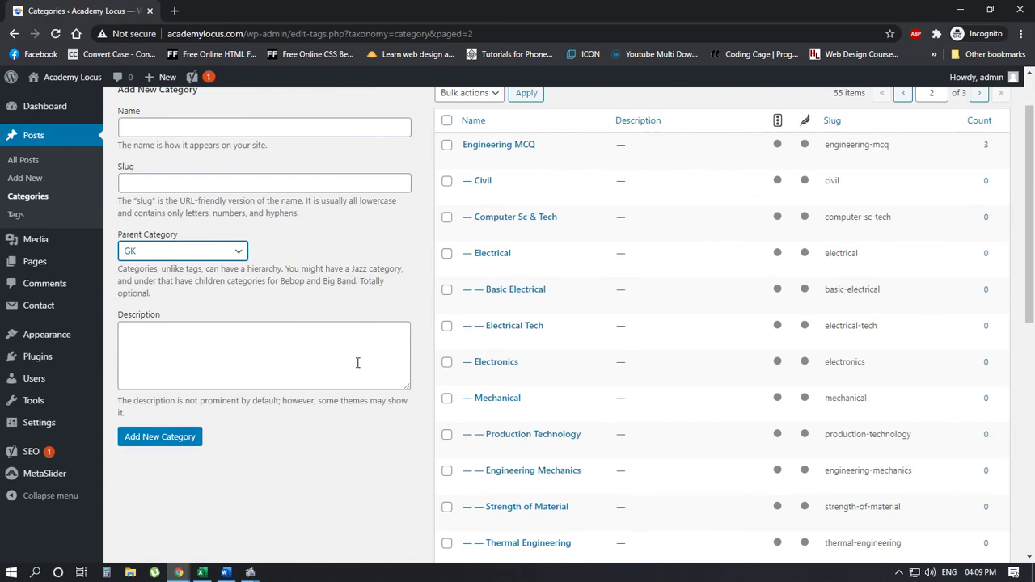
scroll(353, 387, "up", 1)
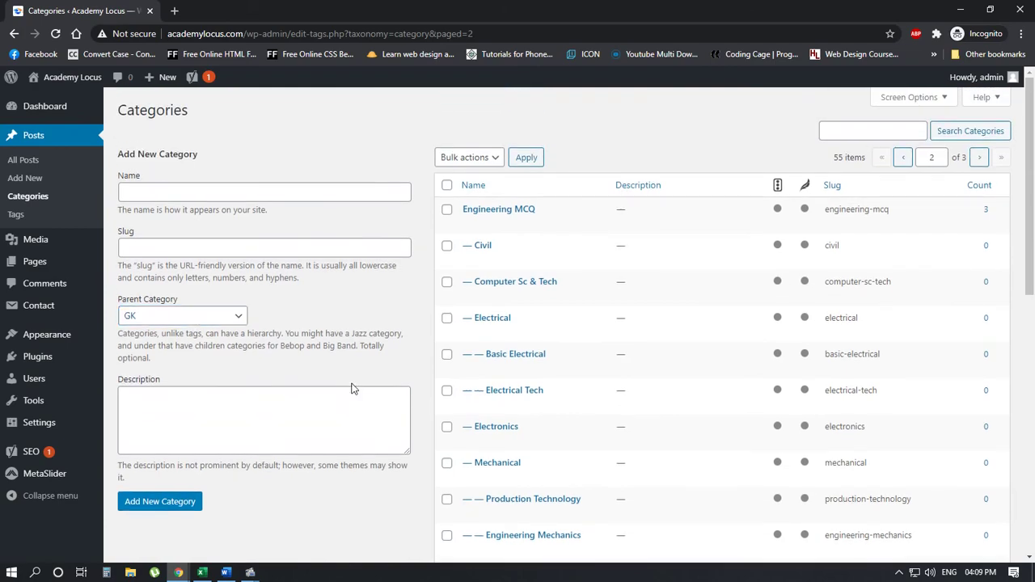
Switch to Website Requirement.xlsx in Excel and examine the GK topics and their subtopics in columns L and M.
key("alt+Tab")
key("Tab")
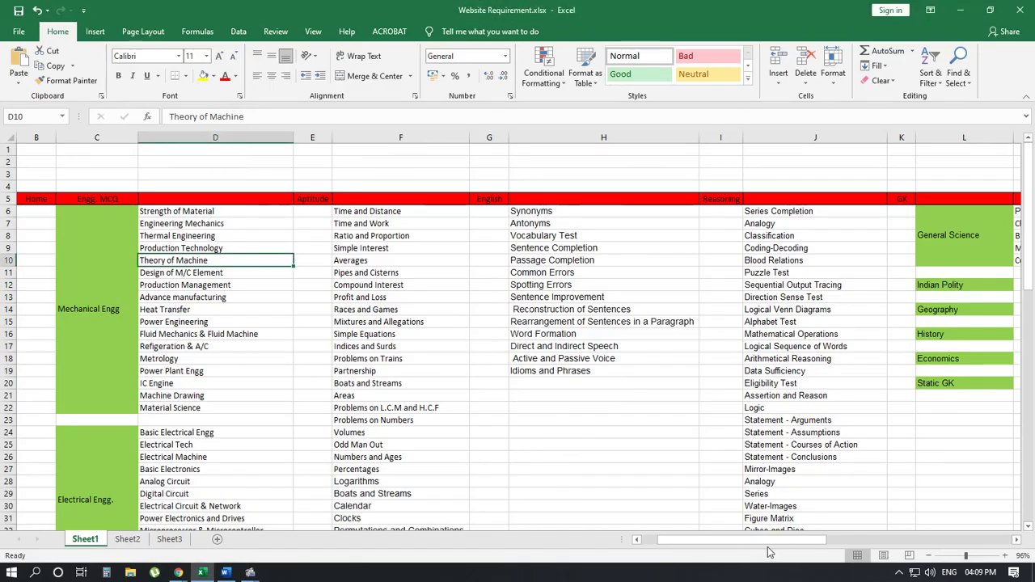
left_click_drag(768, 541, 829, 540)
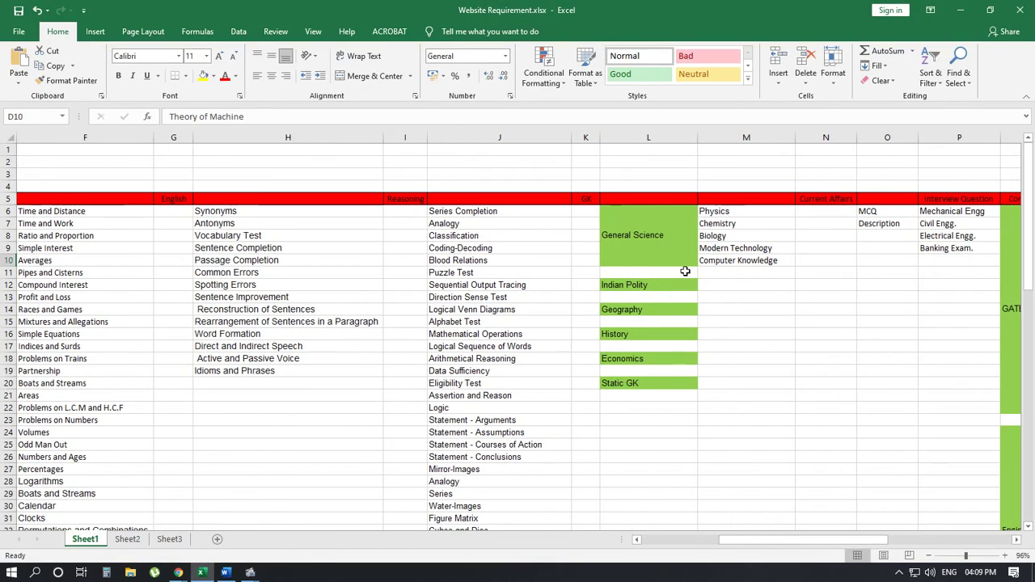
key("alt+Tab")
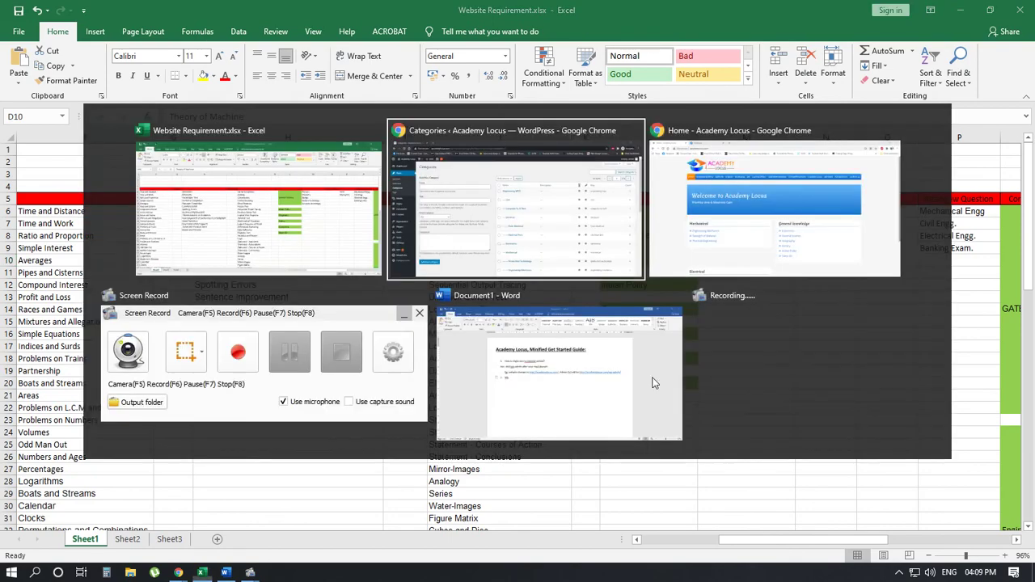
key("alt+Tab")
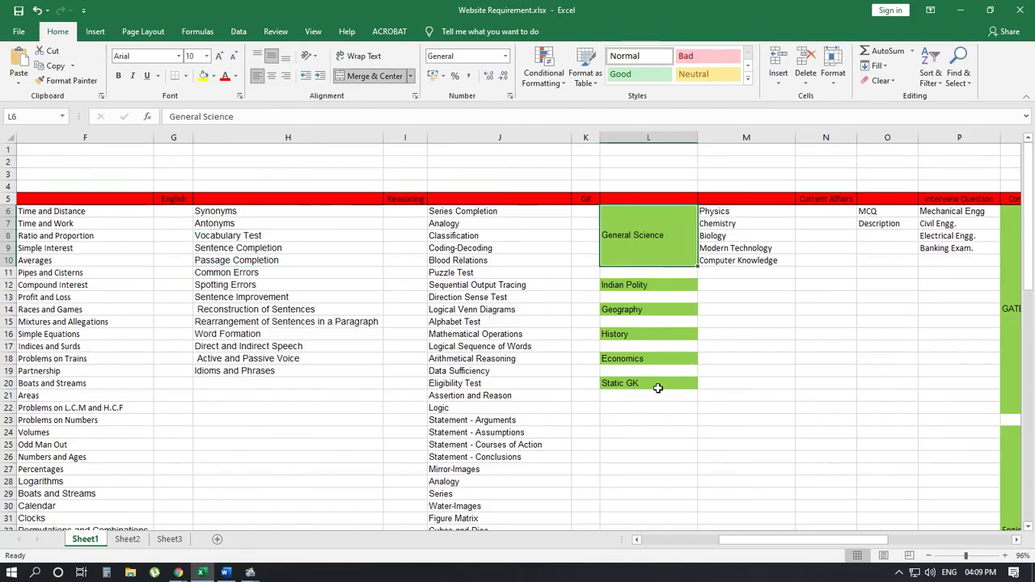
Switch to the WordPress categories page and examine the GK subcategories on page 3 of the category list.
key("alt+Tab")
key("alt+Tab")
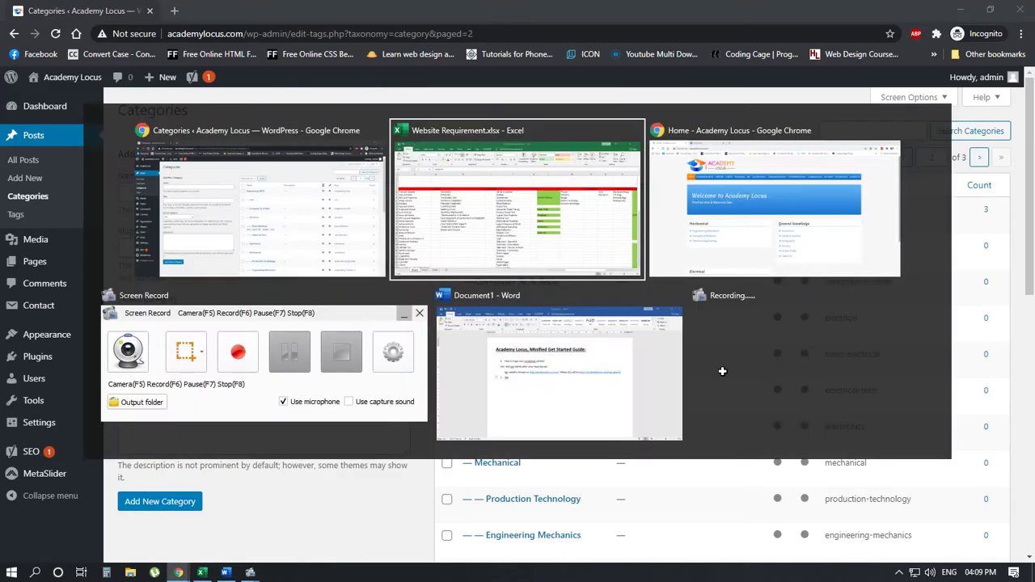
key("alt+Tab")
scroll(723, 371, "down", 5)
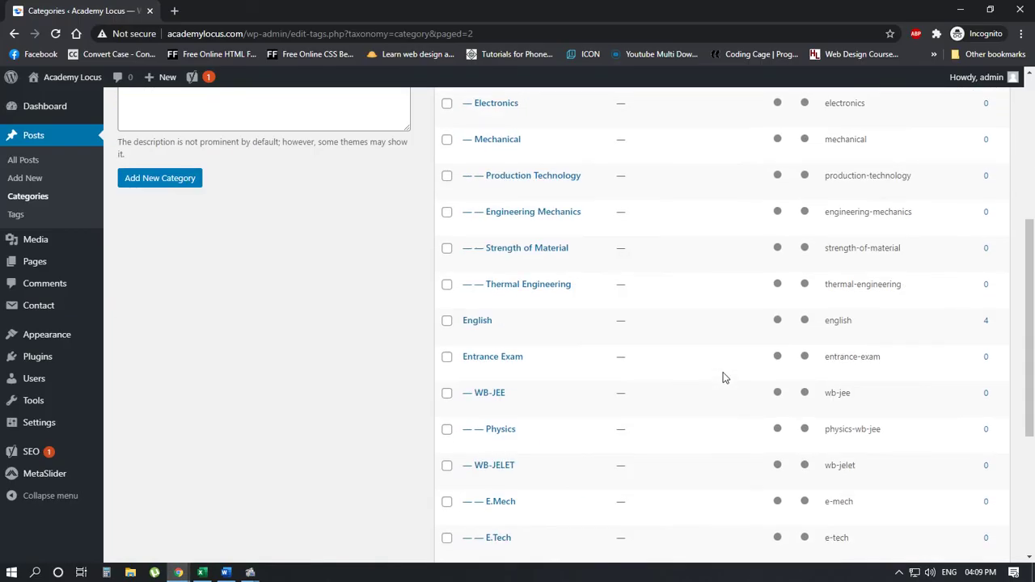
scroll(724, 378, "down", 3)
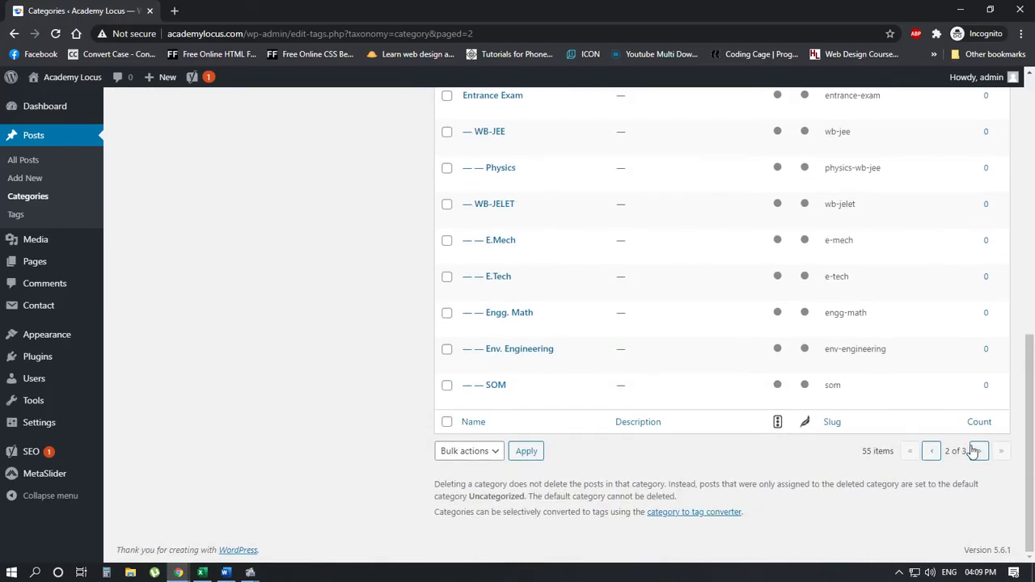
left_click(977, 451)
scroll(546, 220, "down", 1)
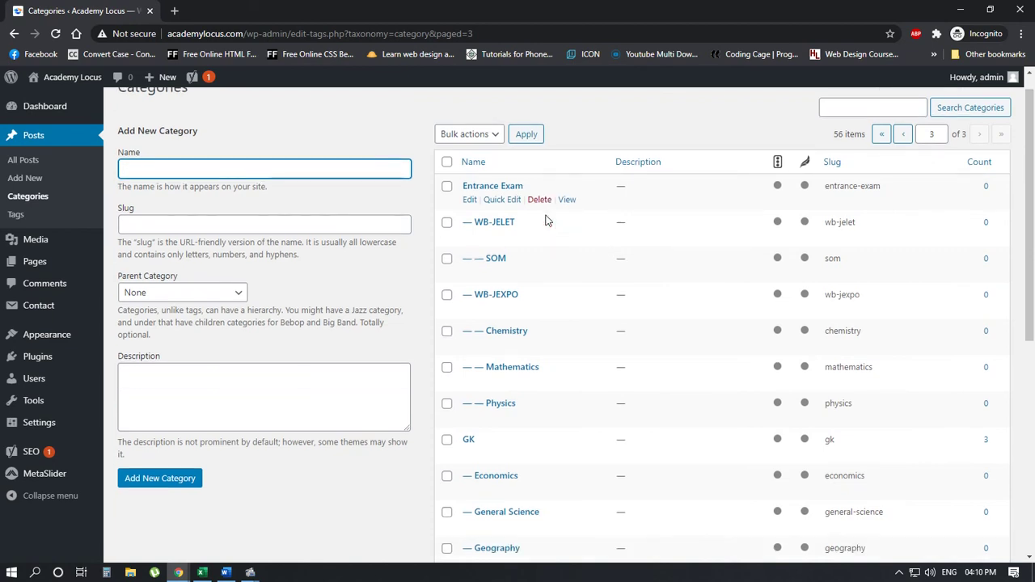
scroll(548, 288, "down", 3)
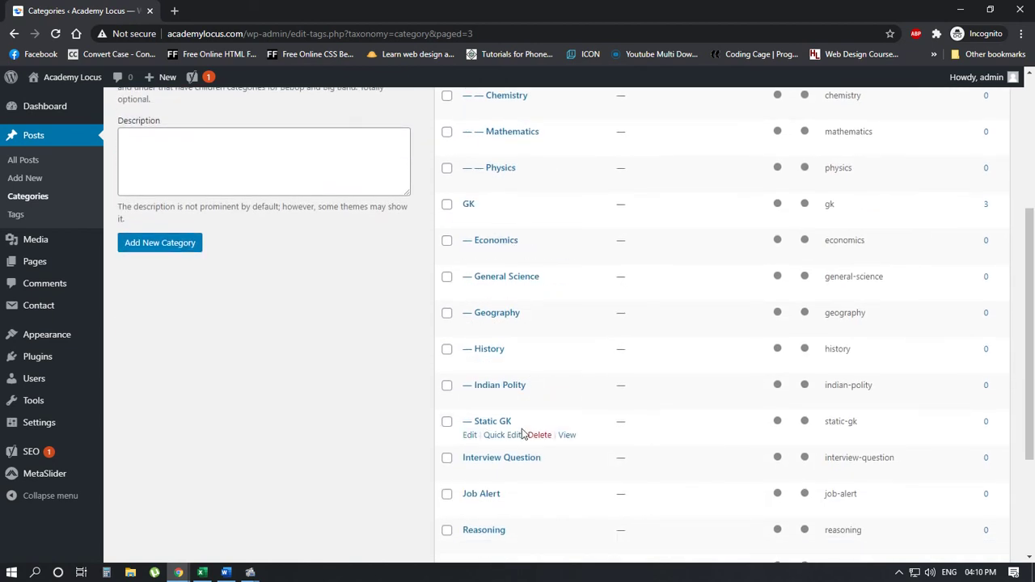
Compare the General Science subtopics in cells M6 to M10 of Website Requirement.xlsx with the GK subcategories in WordPress.
key("alt+Tab")
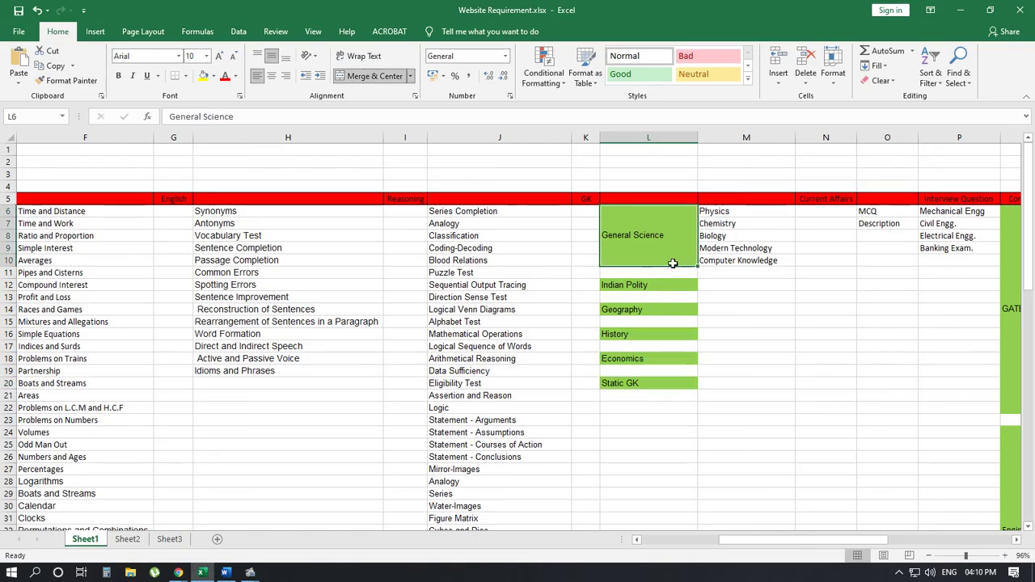
left_click_drag(726, 210, 728, 261)
key("alt+Tab")
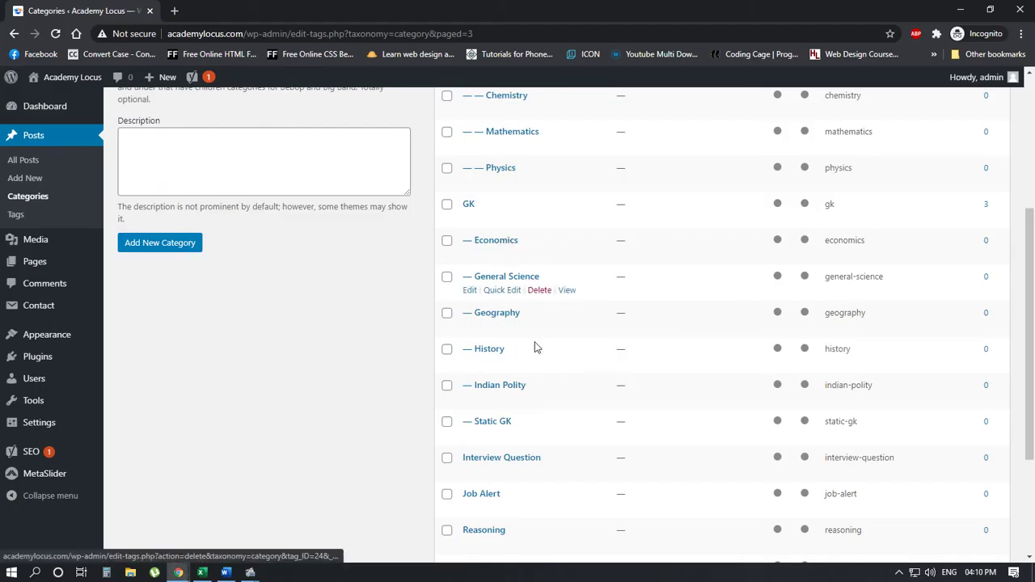
Set the new category's parent category to General Science.
scroll(391, 367, "up", 1)
scroll(391, 368, "up", 3)
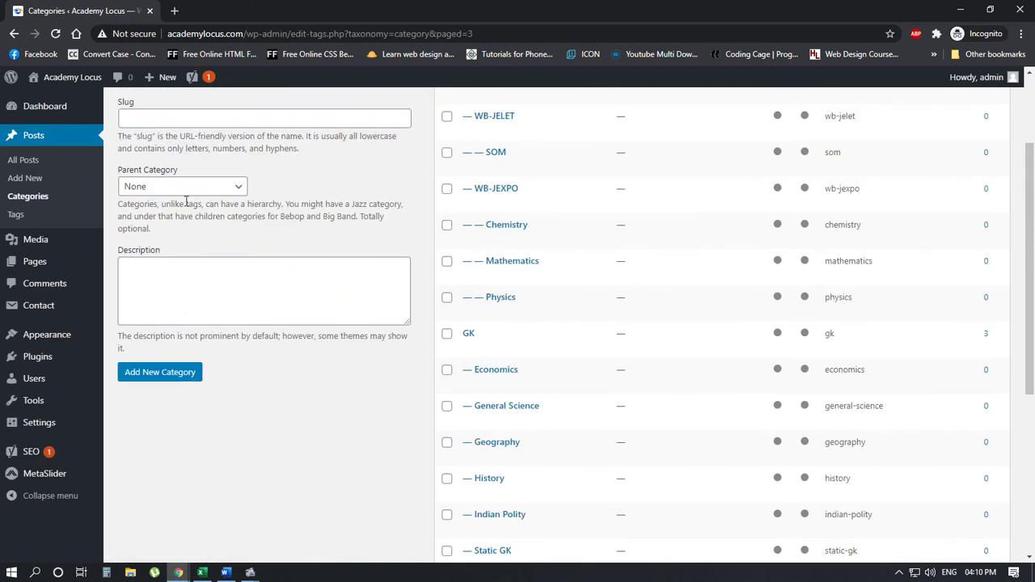
left_click(193, 187)
scroll(172, 381, "down", 6)
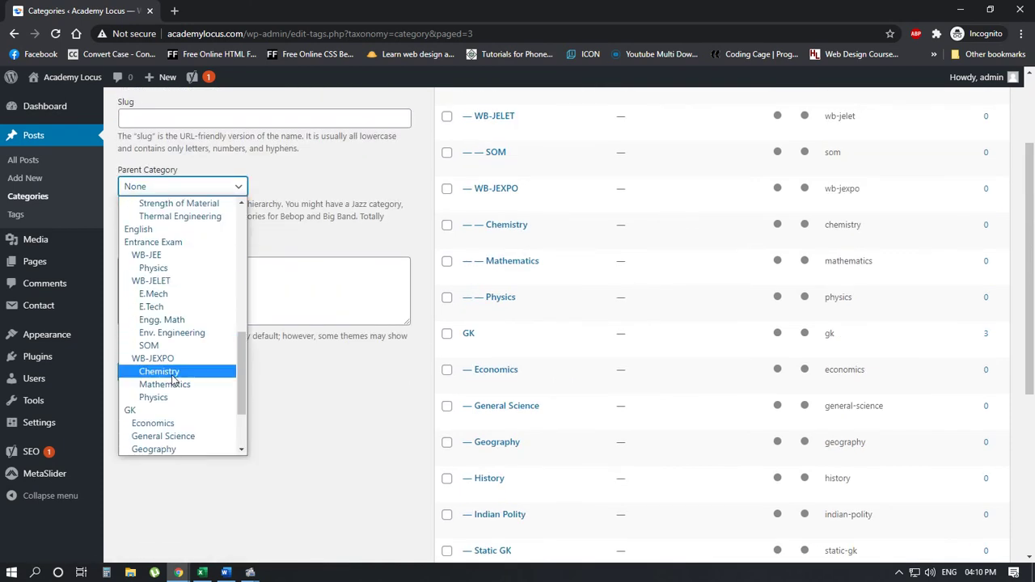
left_click(162, 349)
scroll(305, 462, "up", 3)
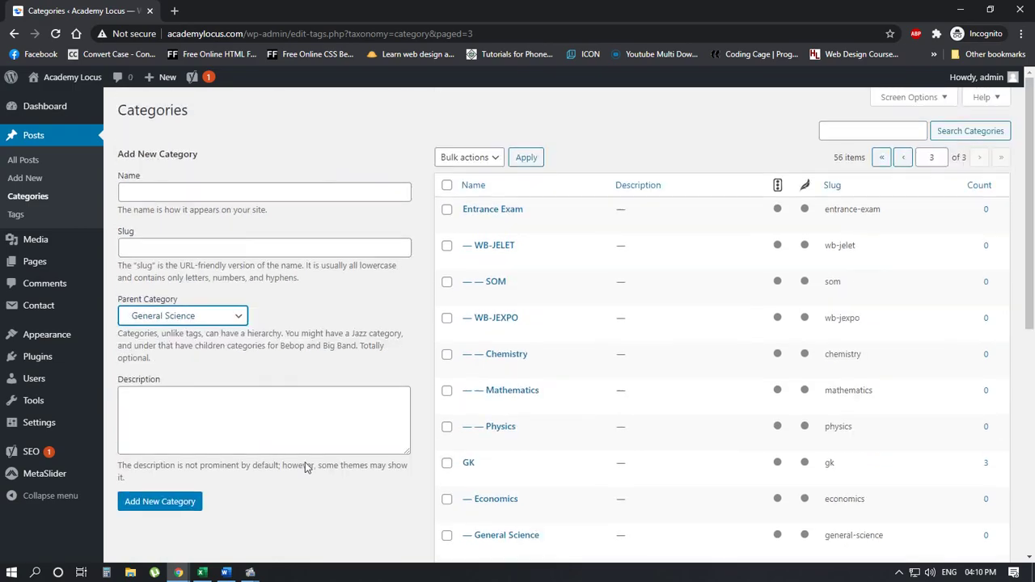
Copy Physics from cell M6 of Website Requirement.xlsx and add it in WordPress as a category under General Science.
key("alt+Tab")
double_click(720, 212)
key("ctrl+c")
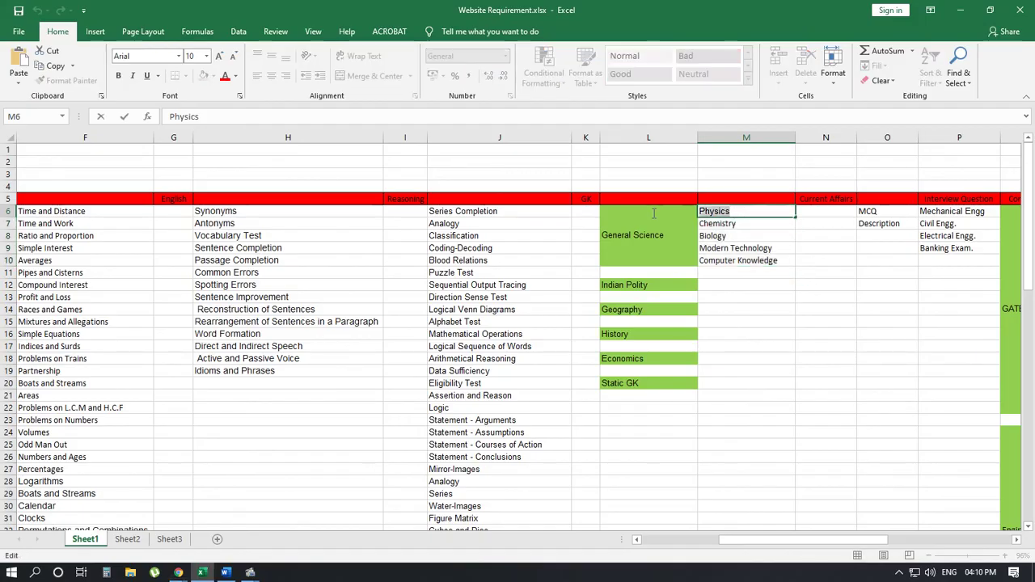
key("alt+Tab")
left_click(181, 192)
key("ctrl+v")
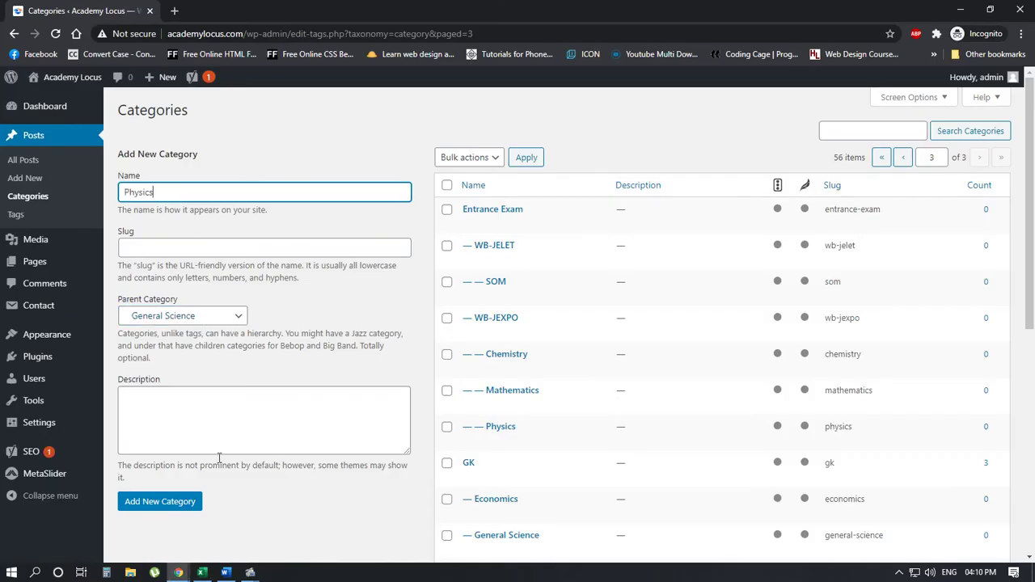
left_click(183, 502)
Copy Chemistry from cell M7 of Website Requirement.xlsx and add it in WordPress as a category under General Science.
key("alt+Tab")
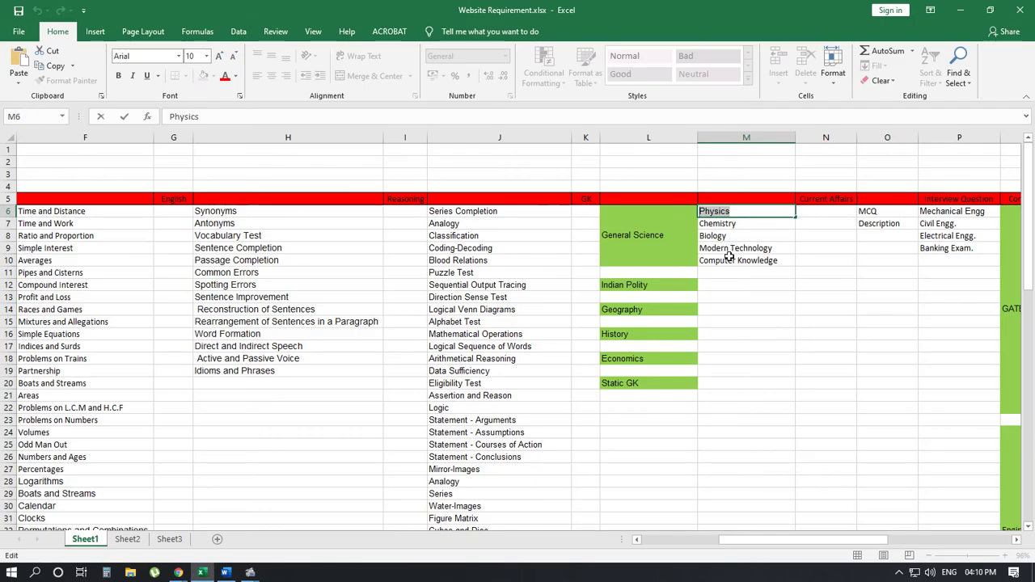
double_click(728, 225)
key("ctrl+c")
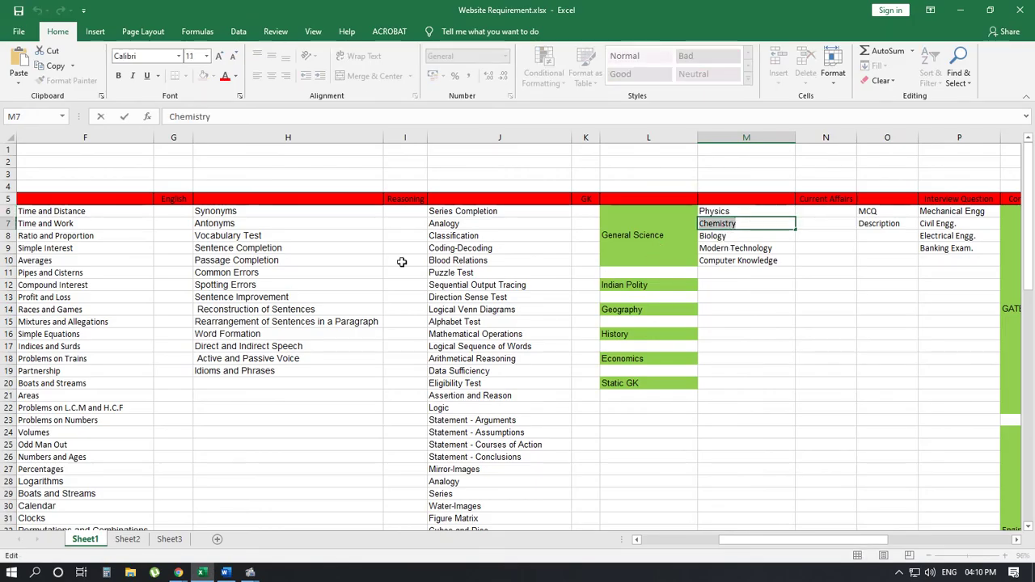
key("alt+Tab")
left_click(231, 193)
key("ctrl+v")
left_click(160, 504)
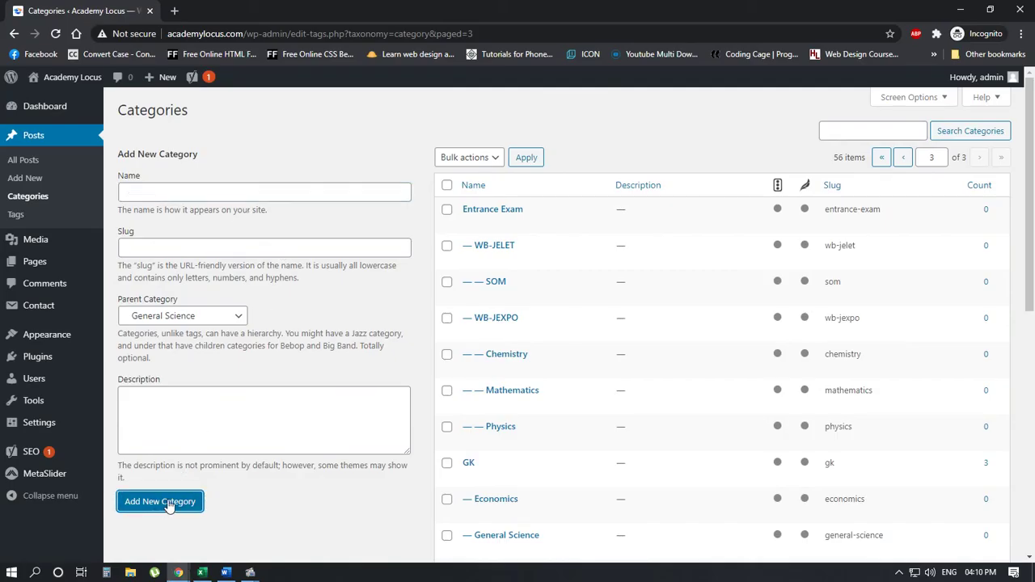
Copy Biology from cell M8 of Website Requirement.xlsx and add it in WordPress as a category under General Science.
key("alt+Tab")
double_click(747, 236)
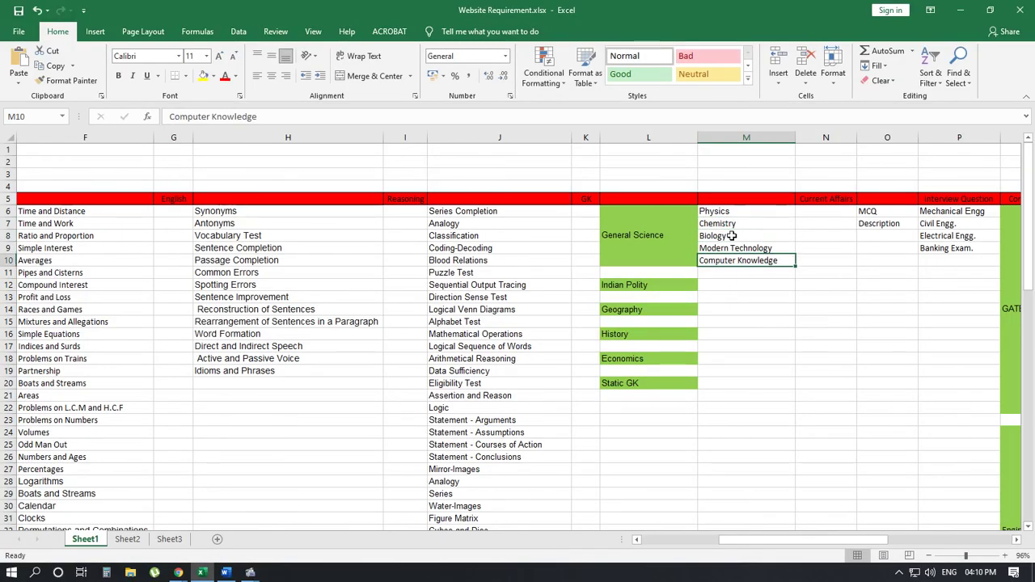
double_click(746, 236)
key("ctrl+c")
key("alt+Tab")
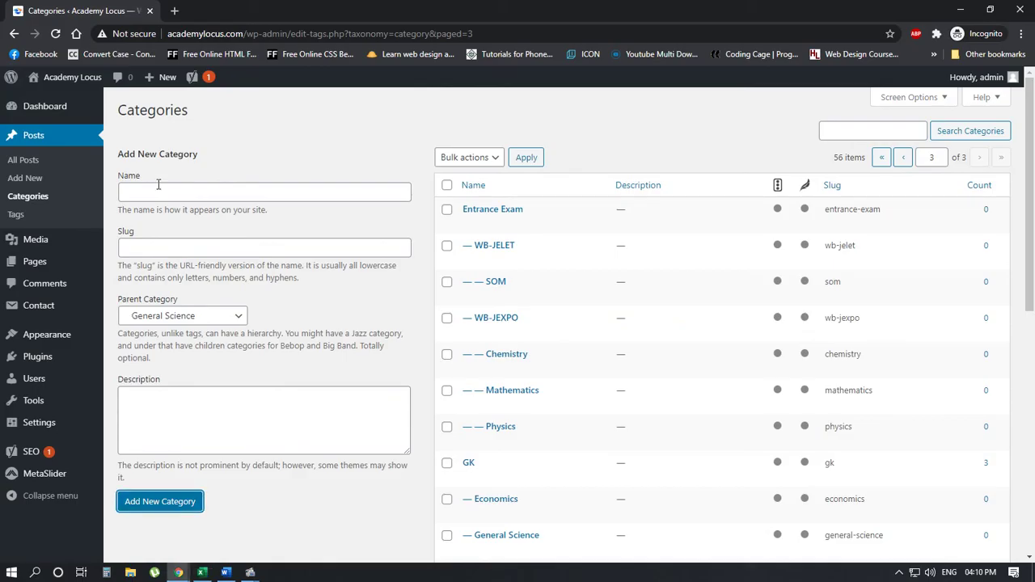
left_click(158, 191)
key("ctrl+v")
left_click(156, 503)
Copy Modern Technology from cell M9 of Website Requirement.xlsx and add it in WordPress as a category under General Science.
key("alt+Tab")
double_click(719, 249)
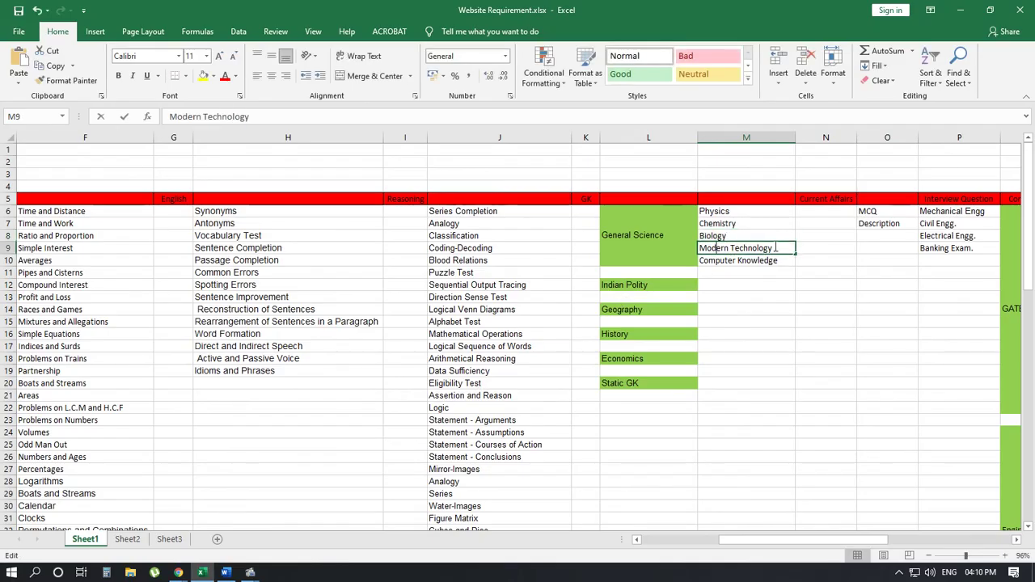
left_click_drag(774, 248, 584, 253)
key("ctrl+c")
key("alt+Tab")
key("ctrl+v")
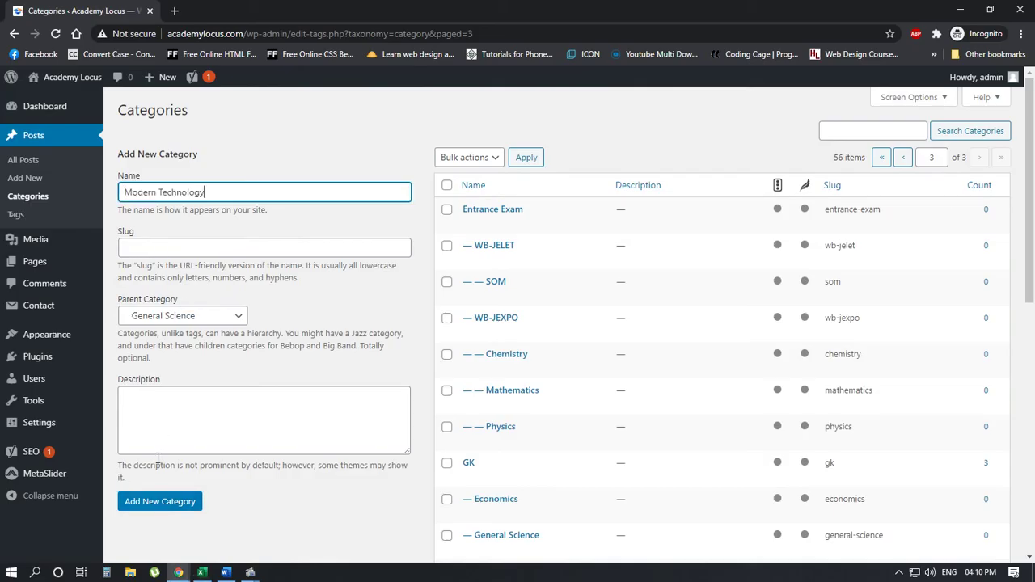
left_click(146, 502)
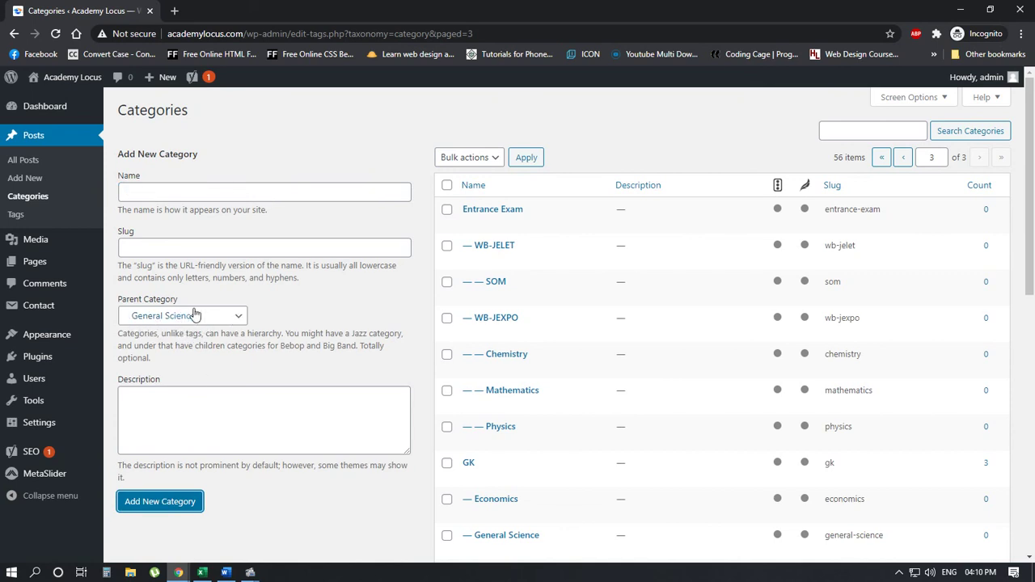
scroll(489, 295, "down", 2)
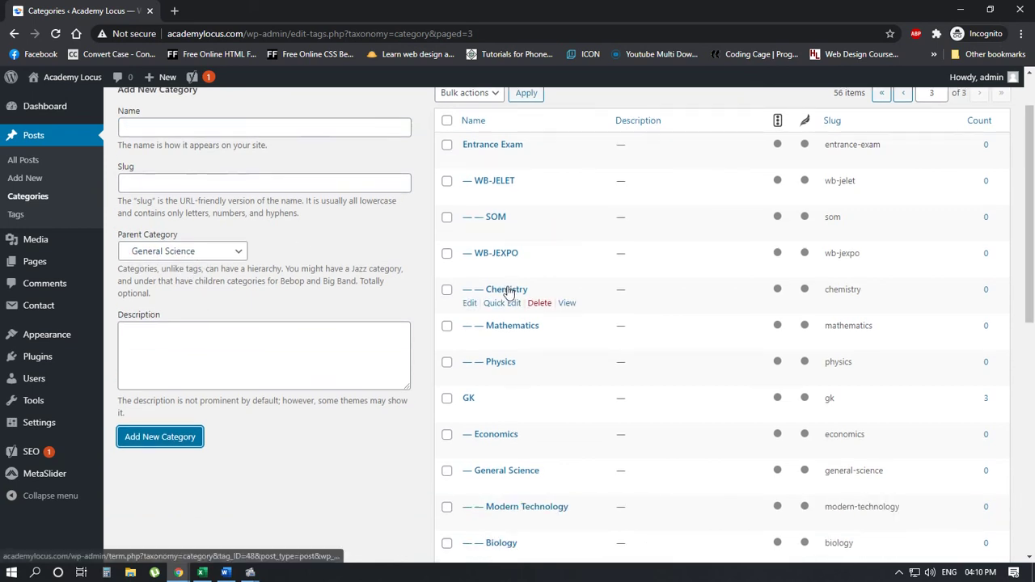
scroll(532, 419, "down", 2)
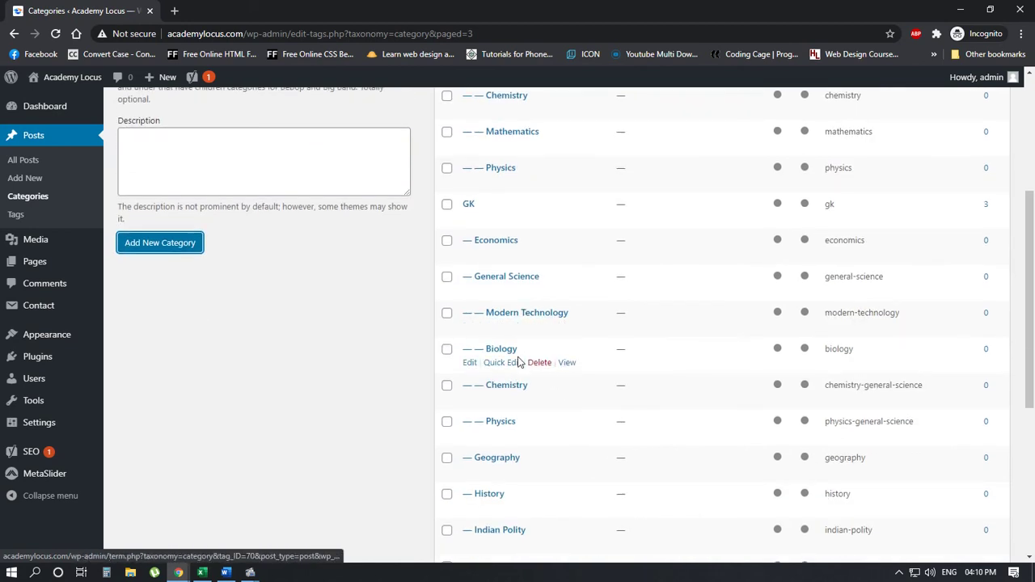
Copy Computer Knowledge from cell M10 of Website Requirement.xlsx and add it in WordPress as a category under General Science.
key("alt+Tab")
key("Return")
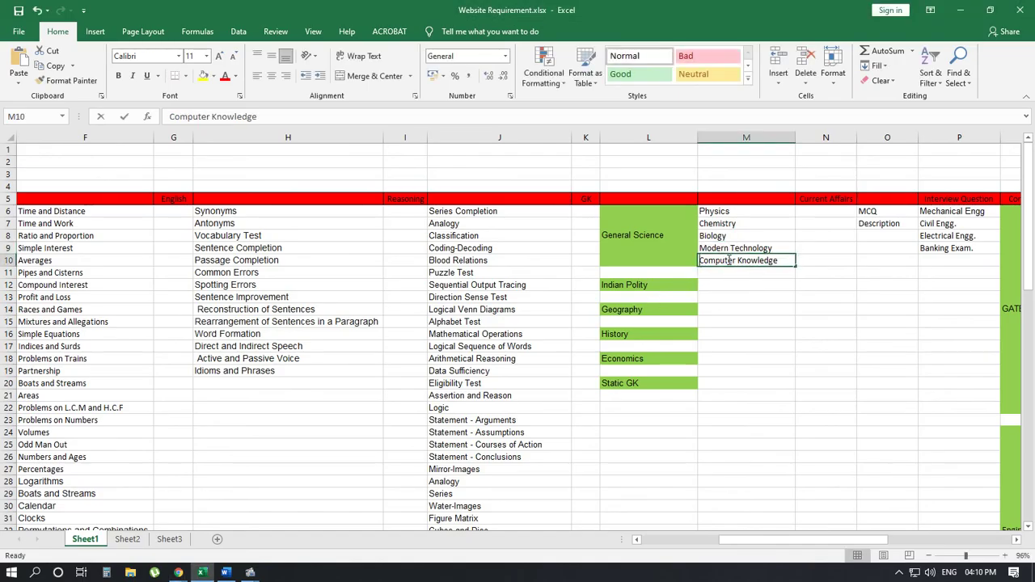
key("alt+Tab")
scroll(174, 194, "up", 4)
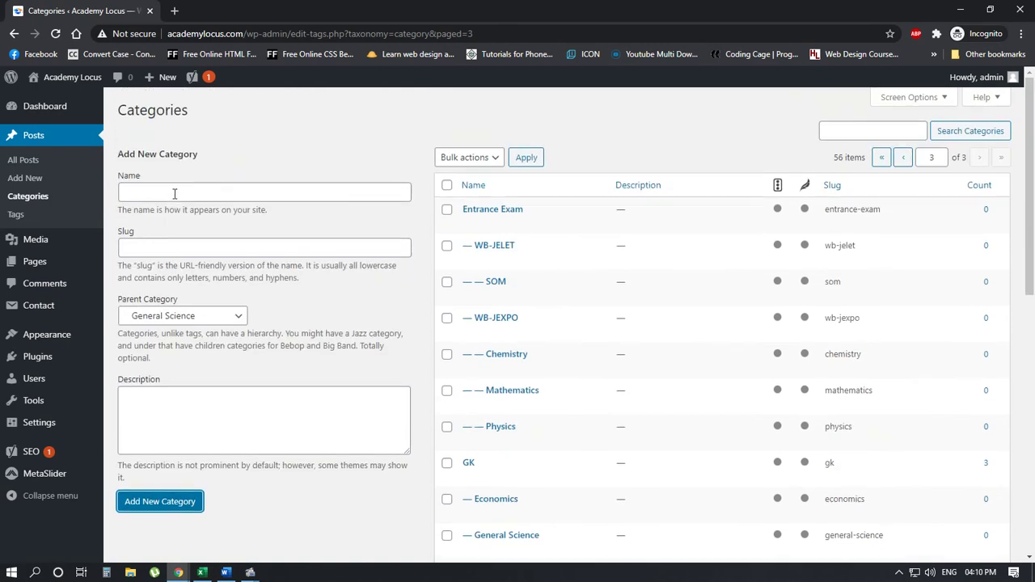
left_click(156, 191)
key("ctrl+v")
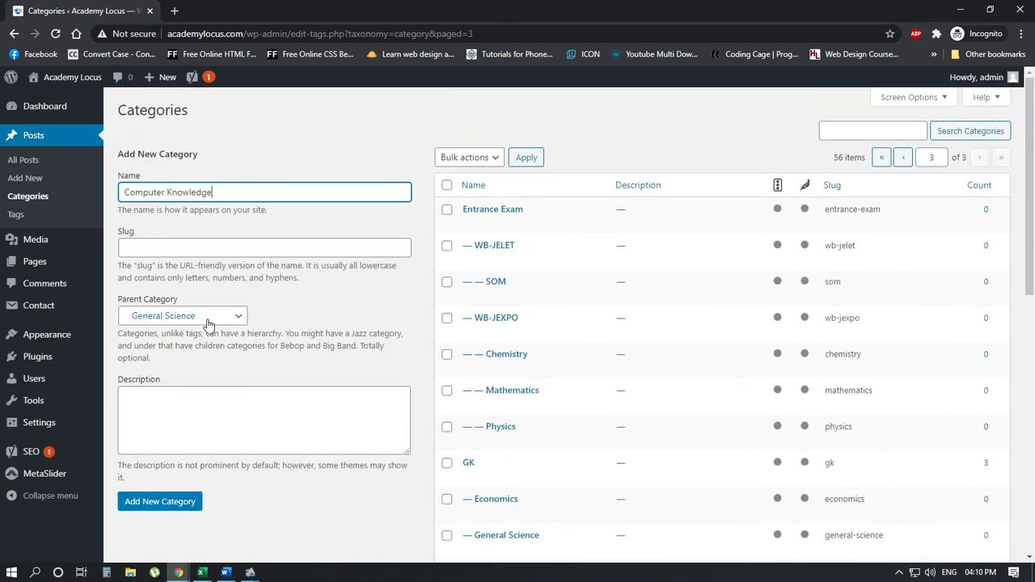
left_click(166, 503)
scroll(728, 364, "down", 3)
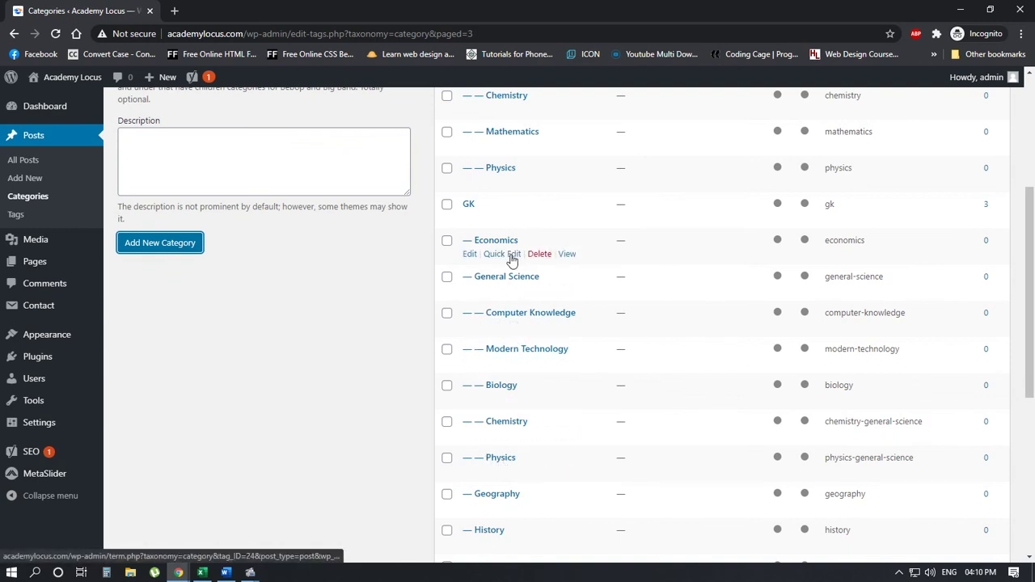
Switch to the live Academy Locus site, reload its home page and check the entries under GK in the navigation.
key("alt+Tab")
key("alt+Tab")
key("Tab")
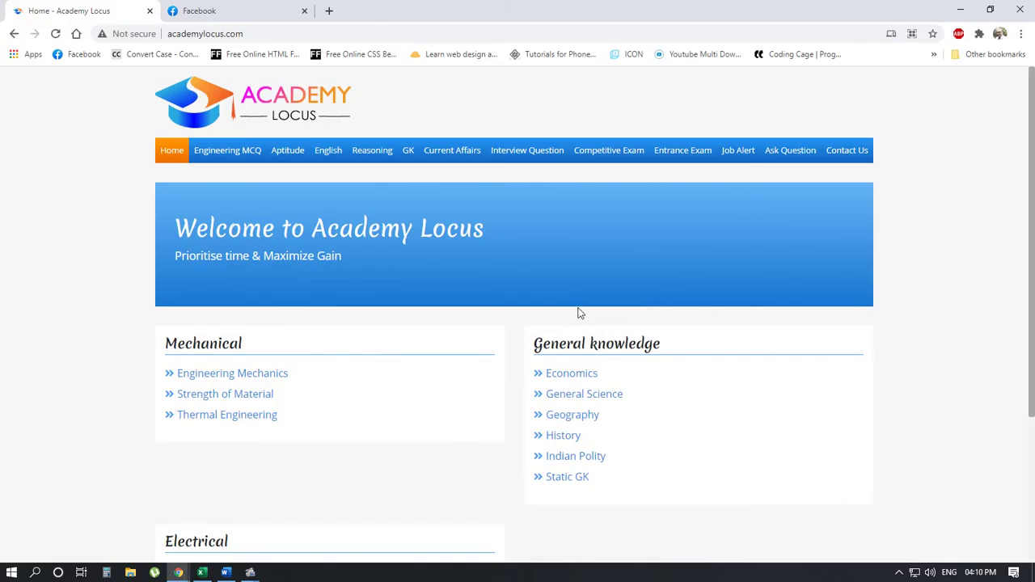
left_click(255, 37)
key("Return")
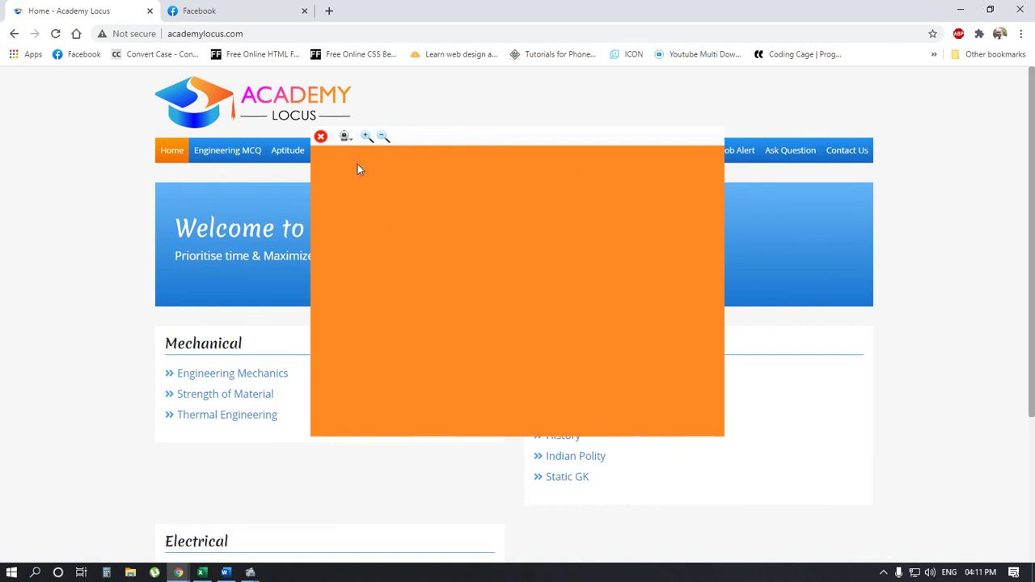
left_click(321, 137)
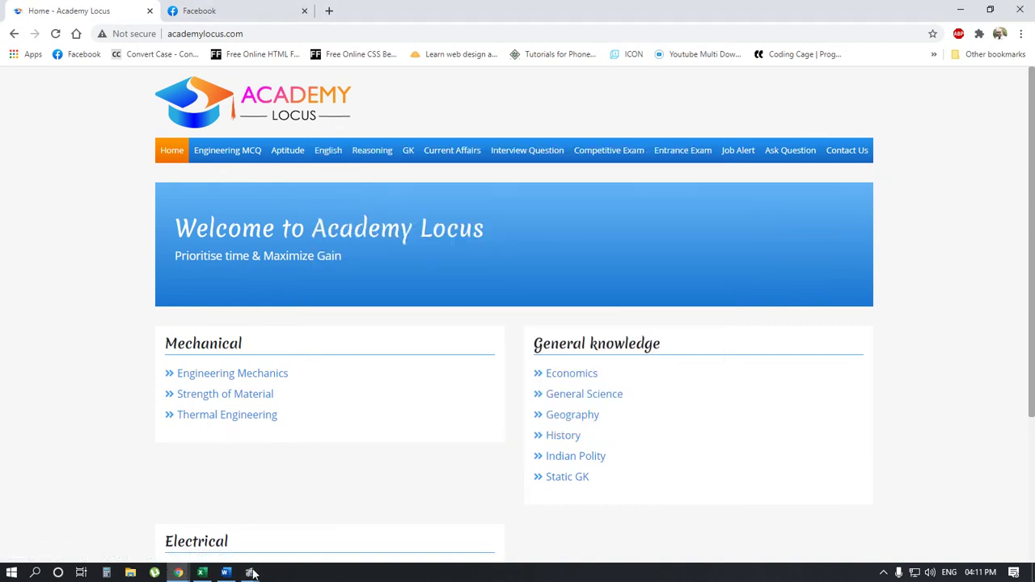
mouse_move(253, 574)
left_click(199, 532)
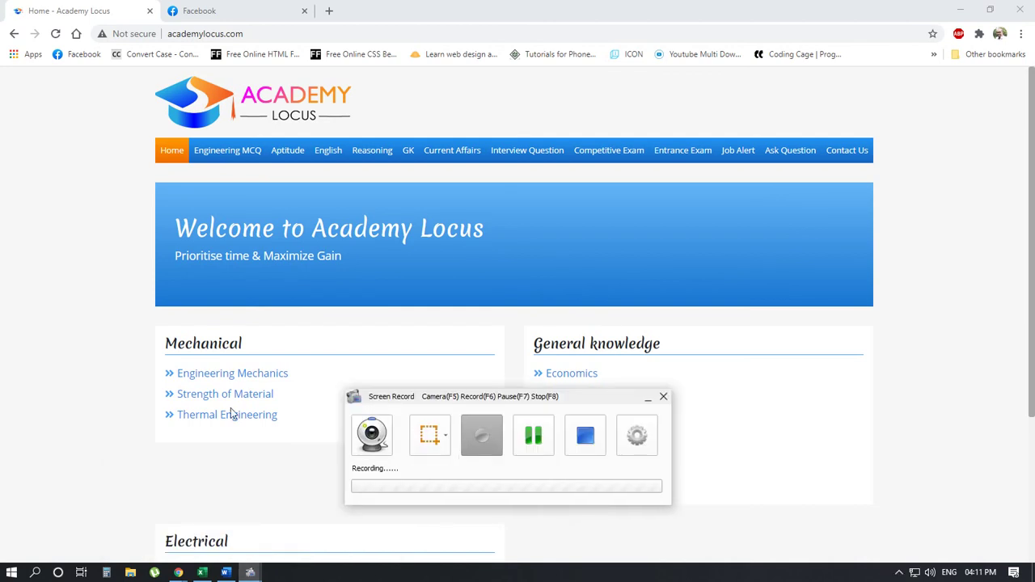
left_click(119, 438)
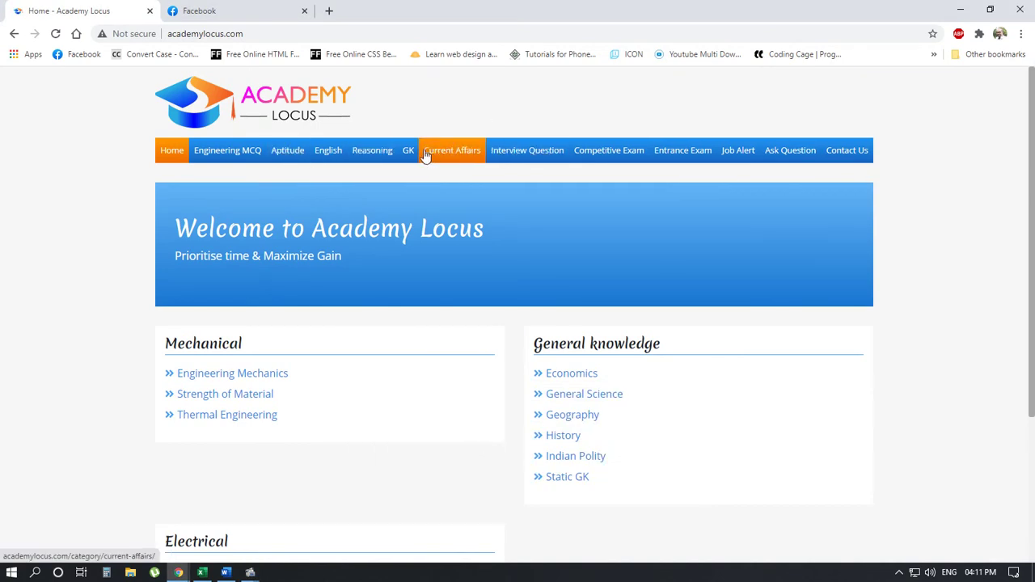
mouse_move(409, 154)
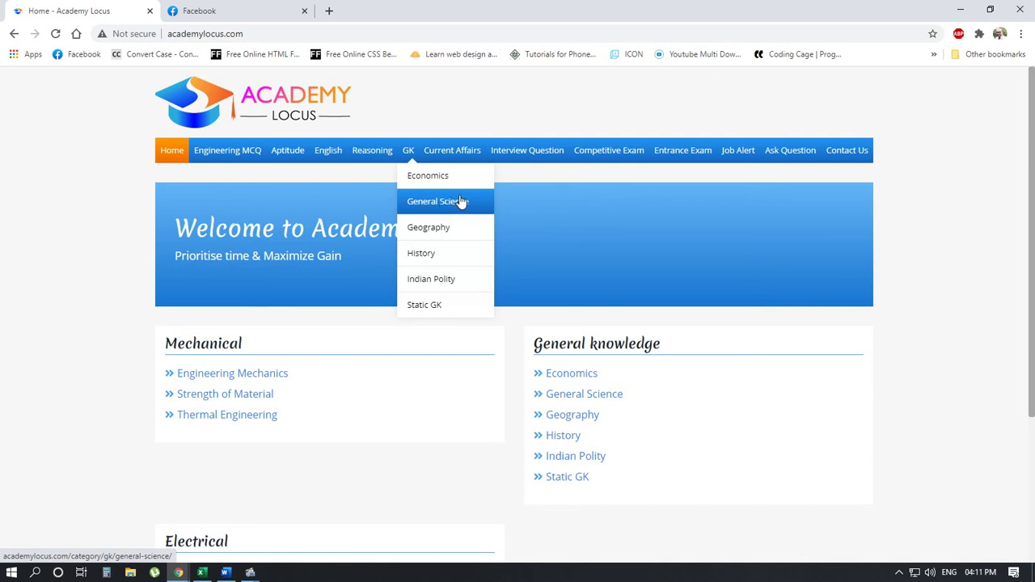
Return to the WordPress admin window and open the site's menu editor.
key("F8")
key("alt+Tab")
key("alt+Tab")
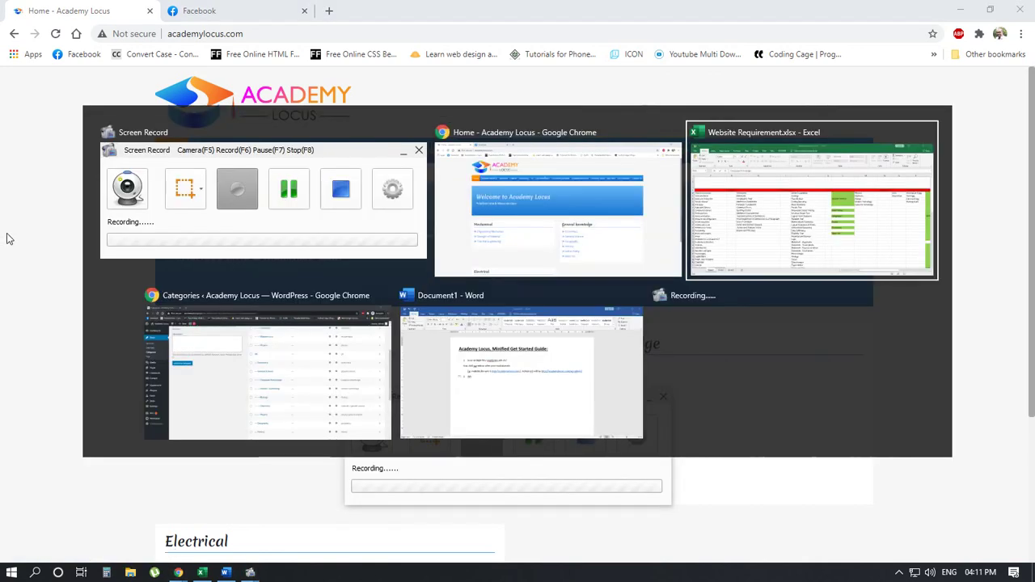
left_click(192, 356)
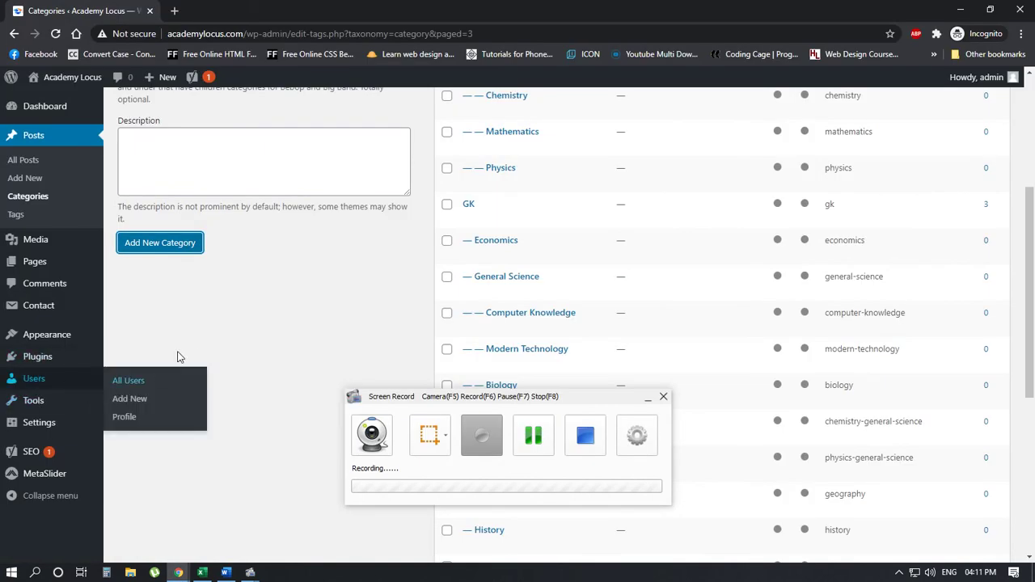
left_click(647, 402)
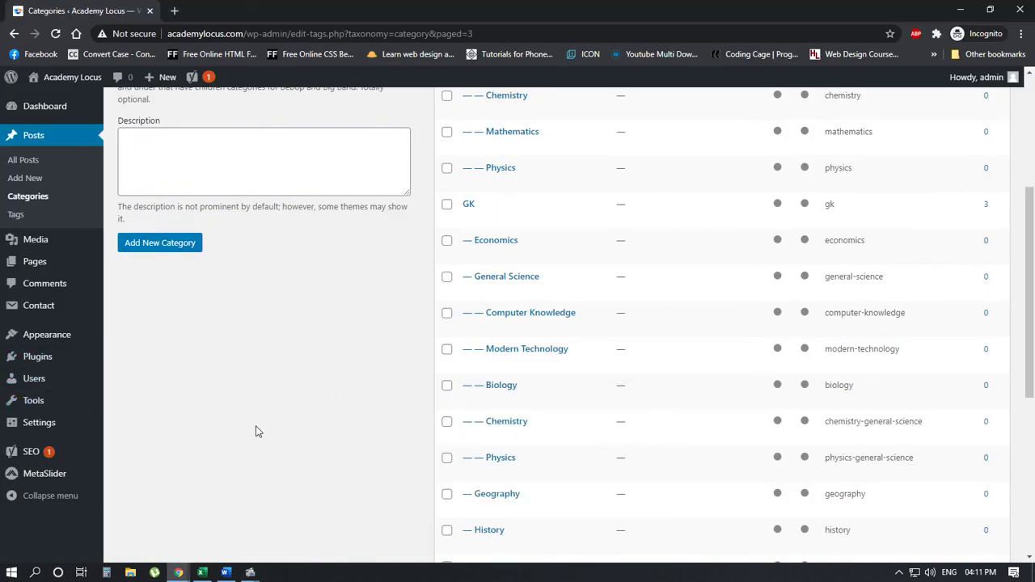
mouse_move(60, 343)
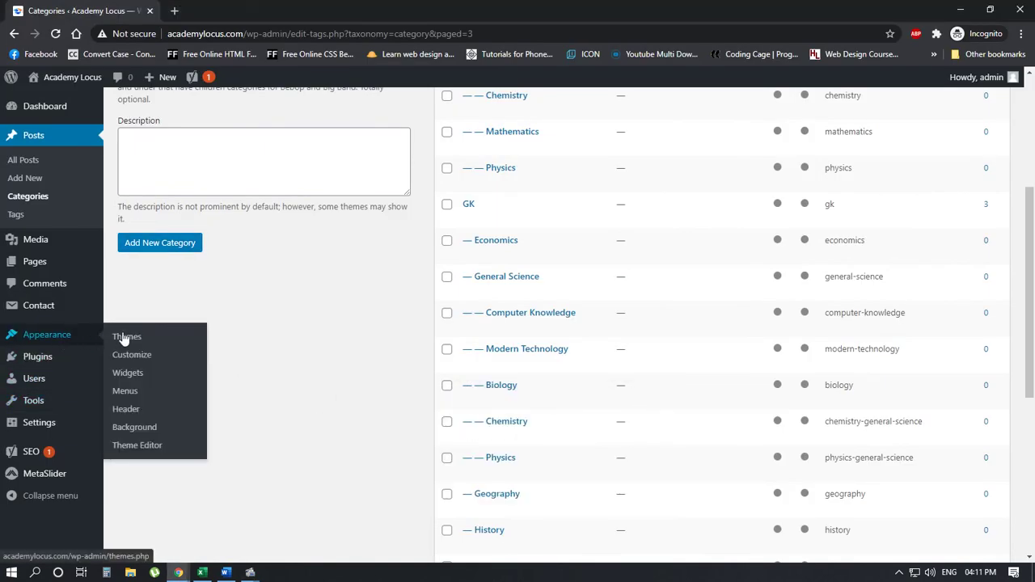
scroll(289, 330, "up", 3)
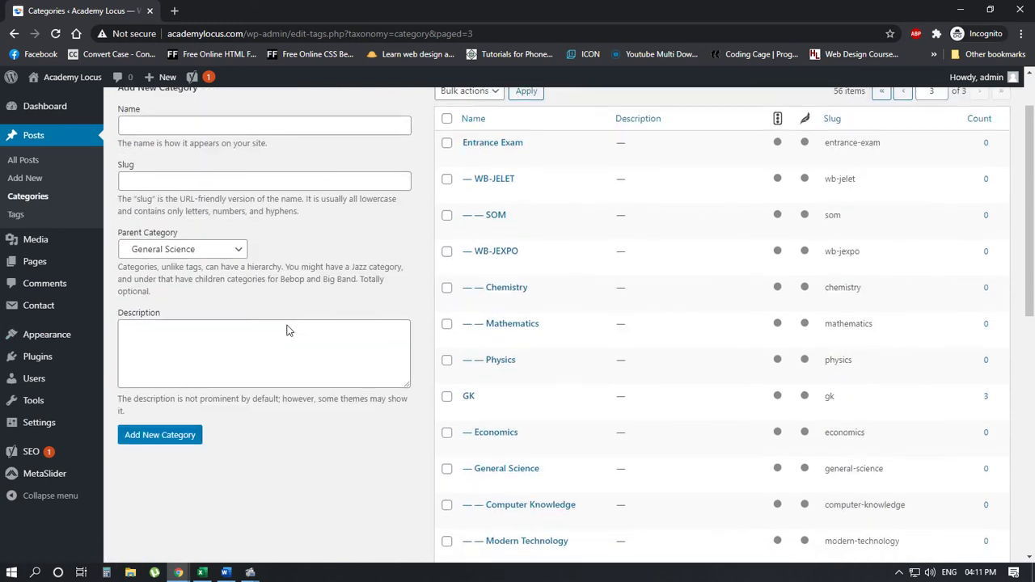
scroll(289, 330, "up", 1)
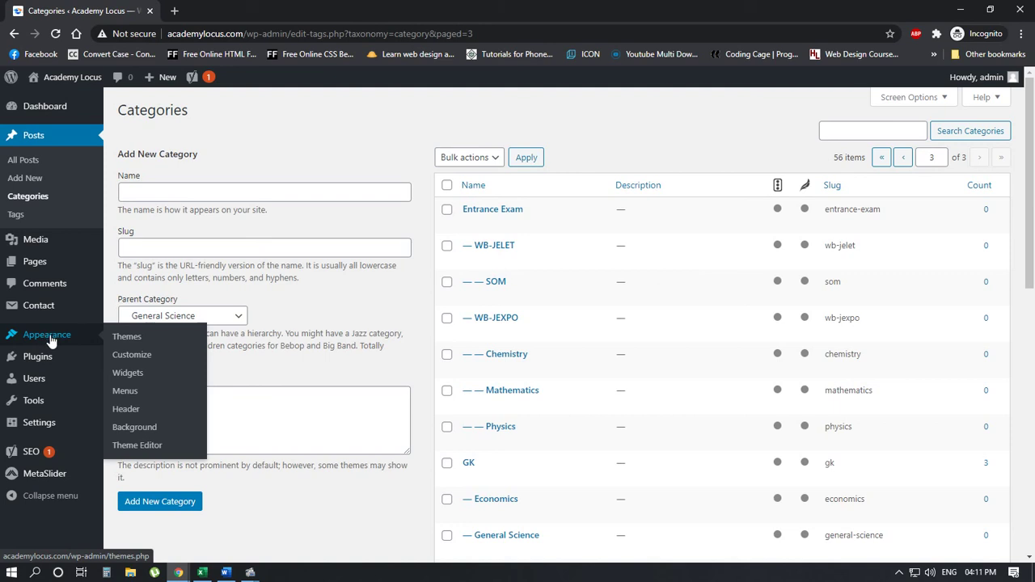
left_click(120, 393)
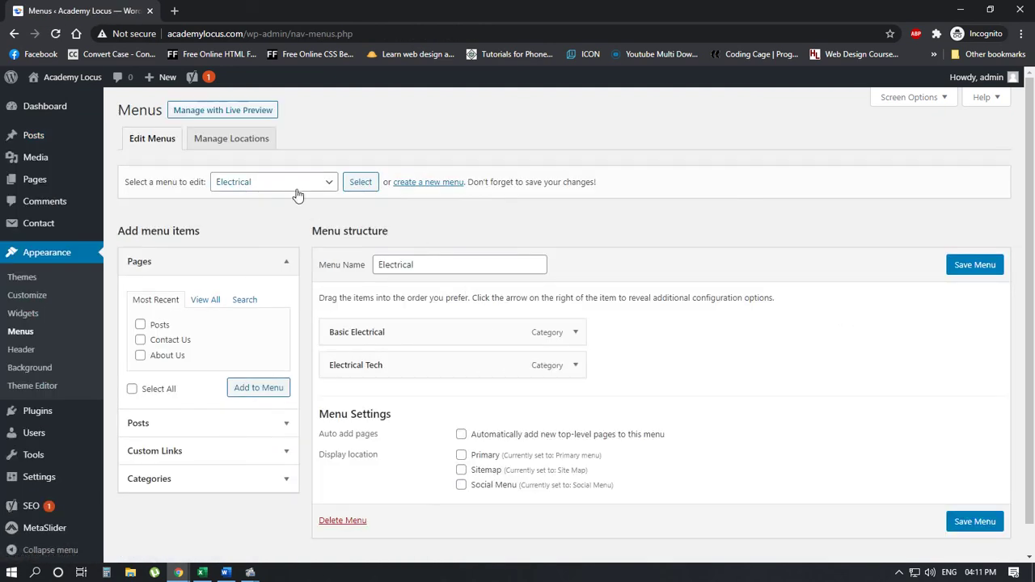
Load Primary menu (Primary) for editing.
left_click(298, 184)
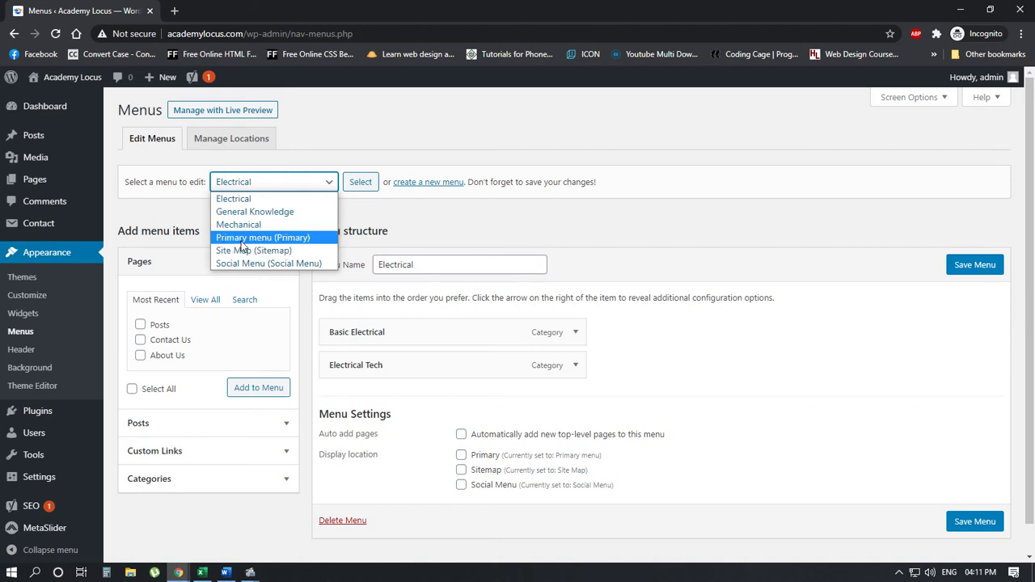
key("alt+Tab")
key("Tab")
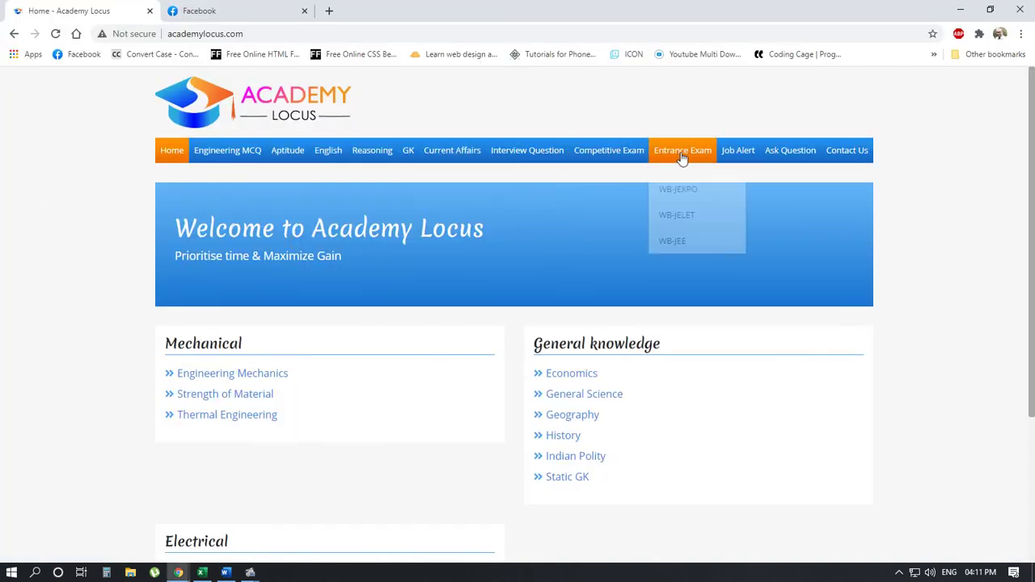
key("alt+Tab")
key("Tab")
left_click(431, 229)
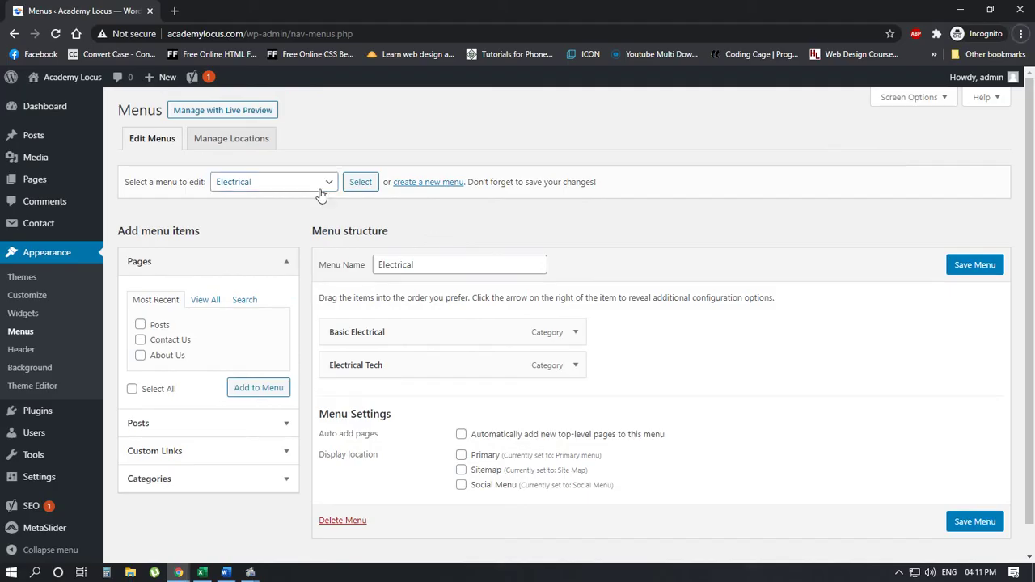
left_click(275, 182)
left_click(259, 236)
left_click(362, 183)
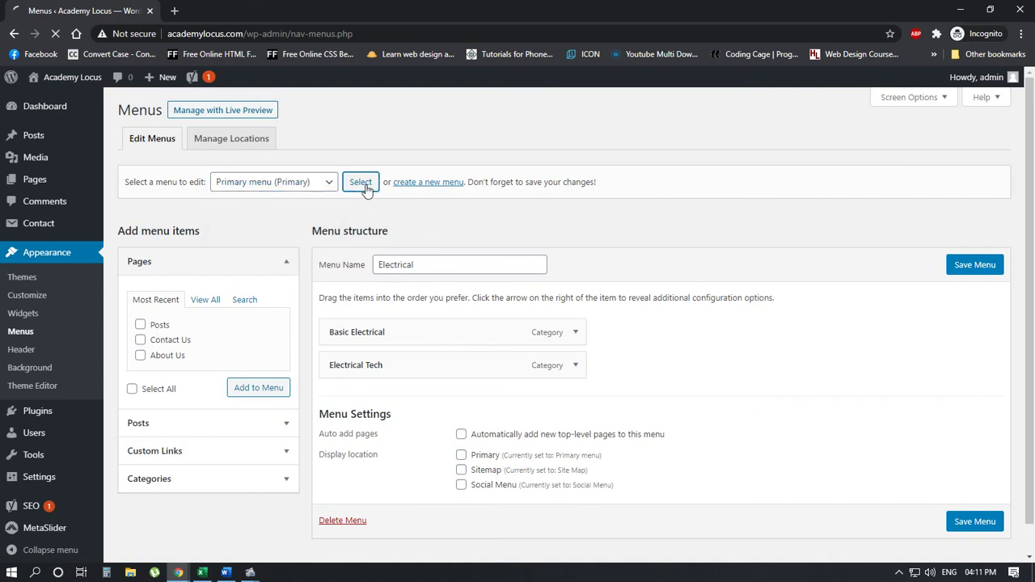
Compare the Primary menu's item structure in WordPress with the navigation bar and Engineering MCQ submenu on the live Academy Locus site.
scroll(754, 303, "down", 5)
scroll(754, 303, "down", 15)
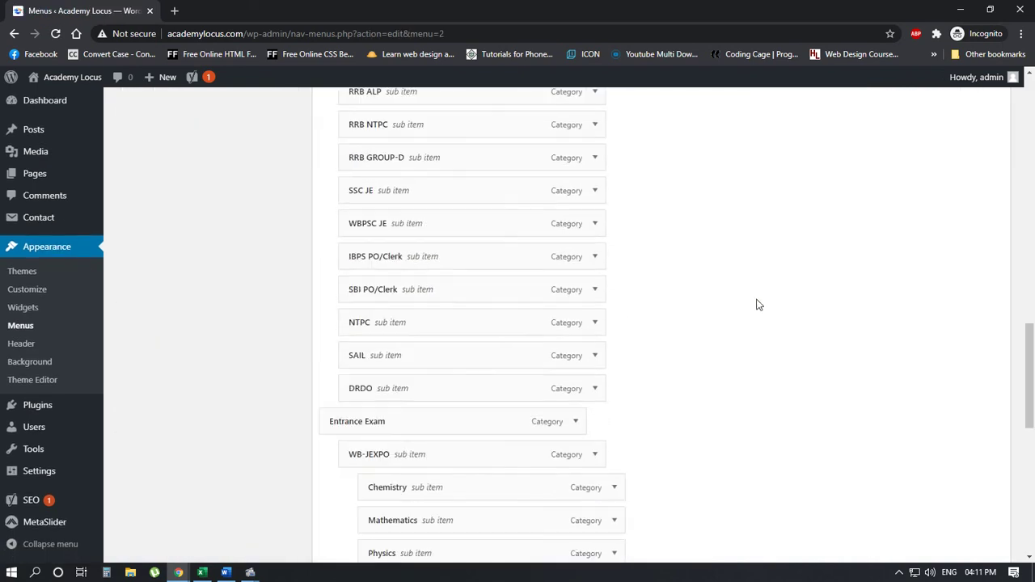
scroll(758, 301, "up", 4)
scroll(758, 305, "up", 15)
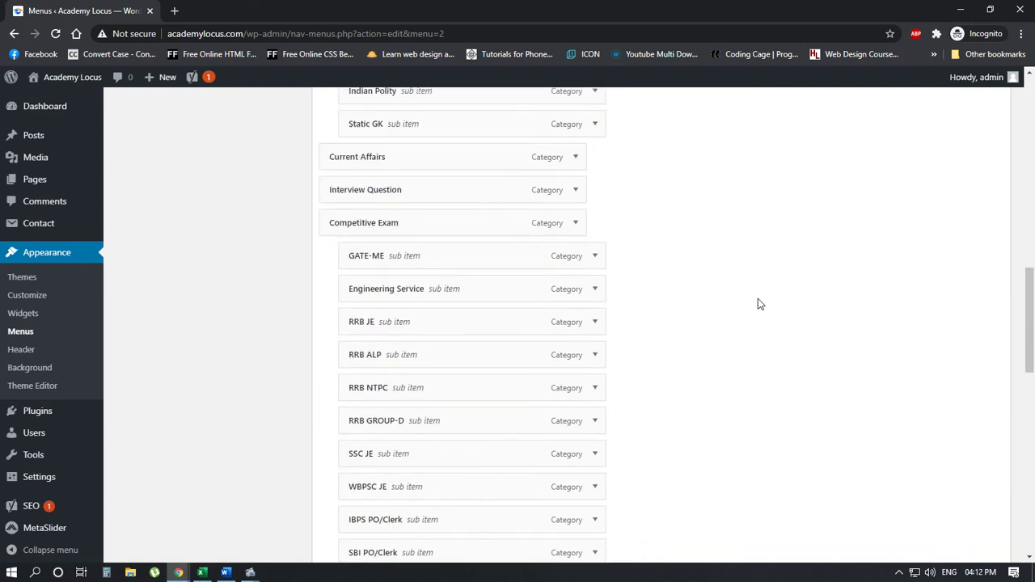
key("alt+Tab")
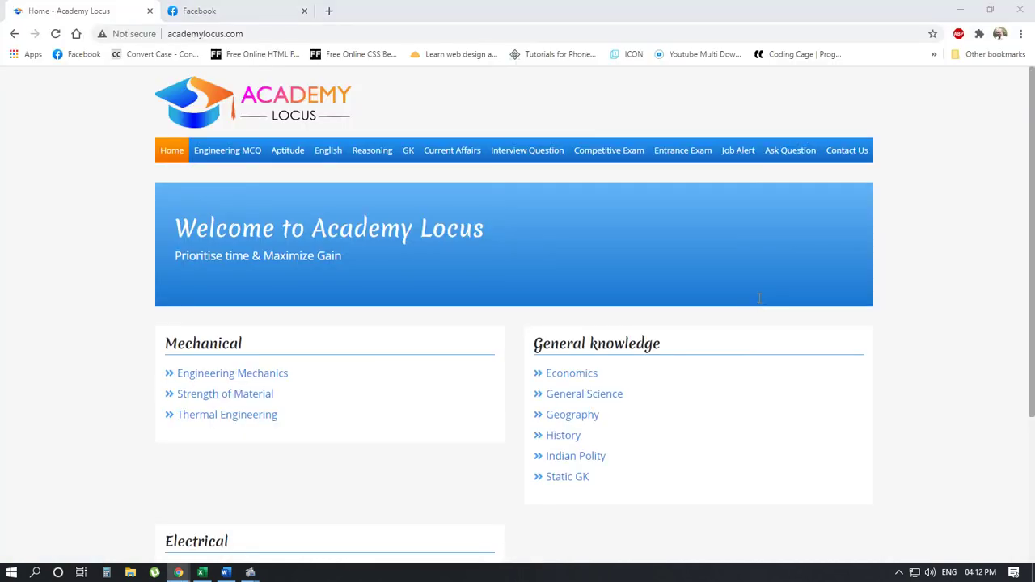
key("alt+Tab")
scroll(758, 300, "down", 2)
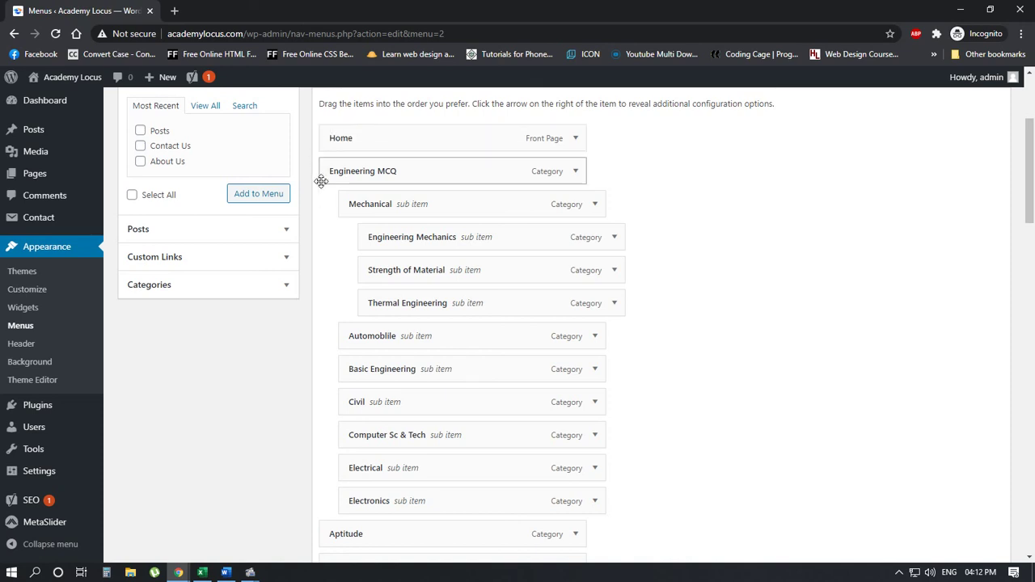
key("alt+Tab")
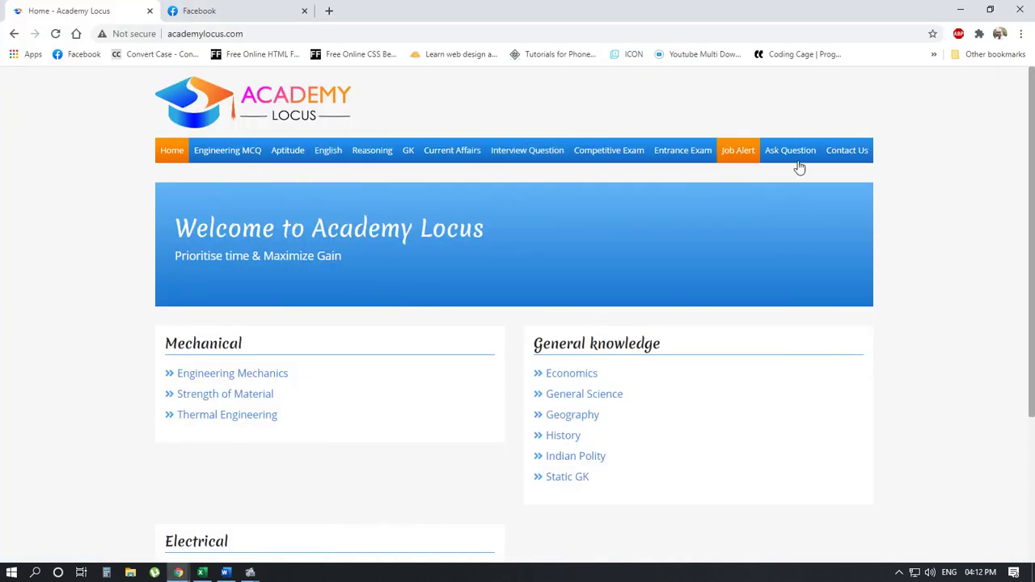
mouse_move(199, 168)
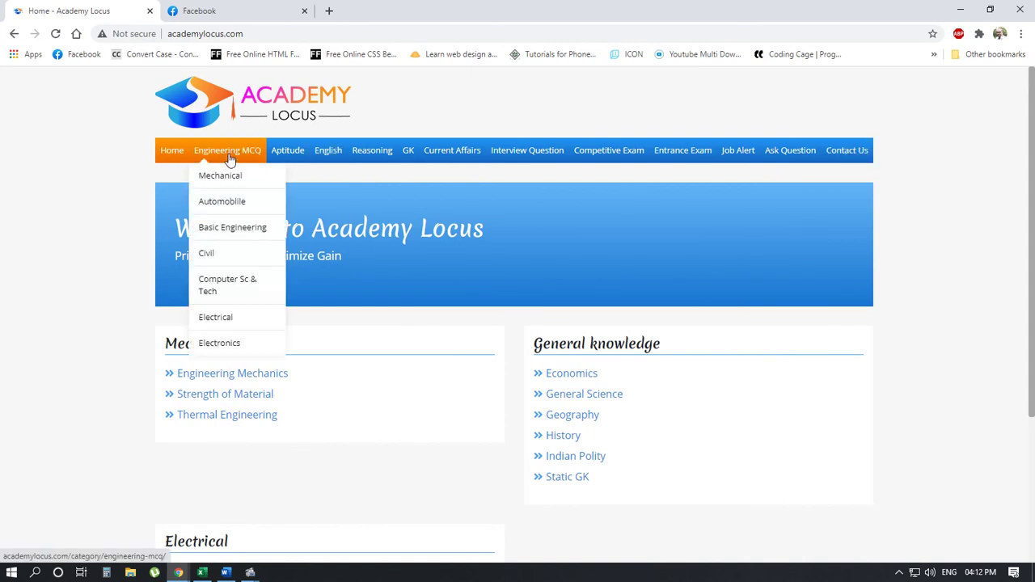
key("alt+Tab")
key("alt+Tab")
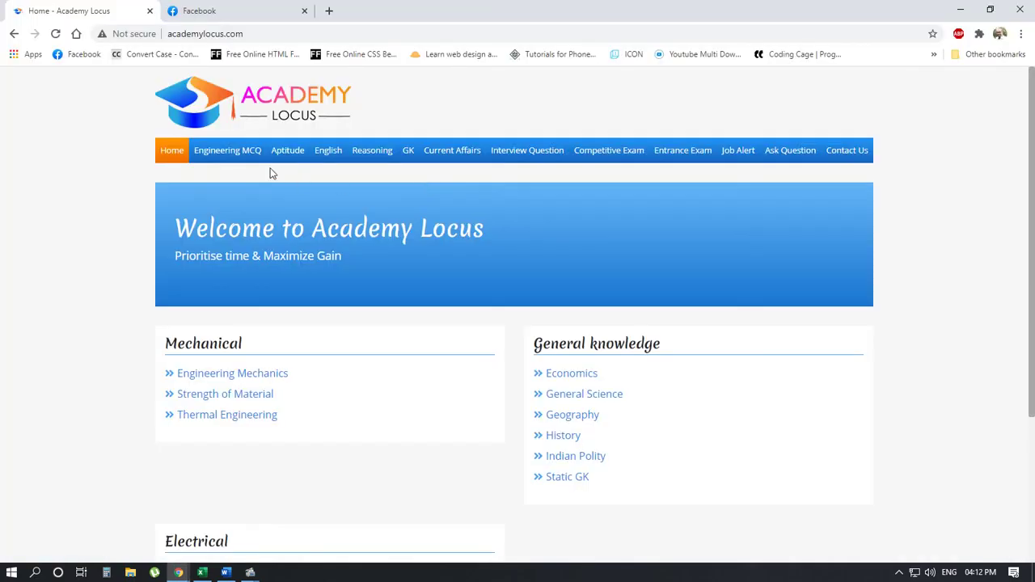
Compare how Mechanical and its sub items nest under Engineering MCQ in the menu editor and in the live site's submenus.
key("alt+Tab")
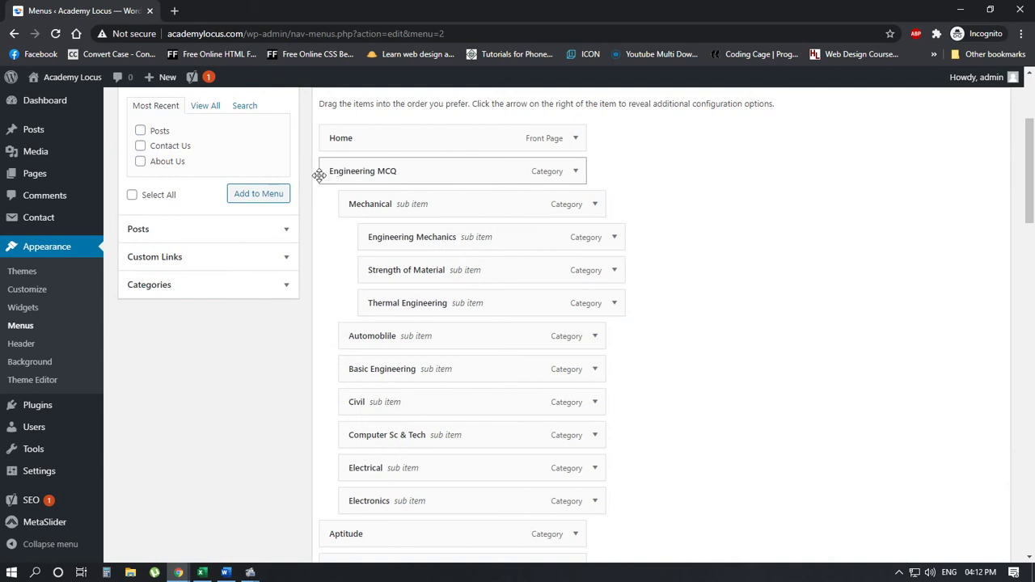
key("alt+Tab")
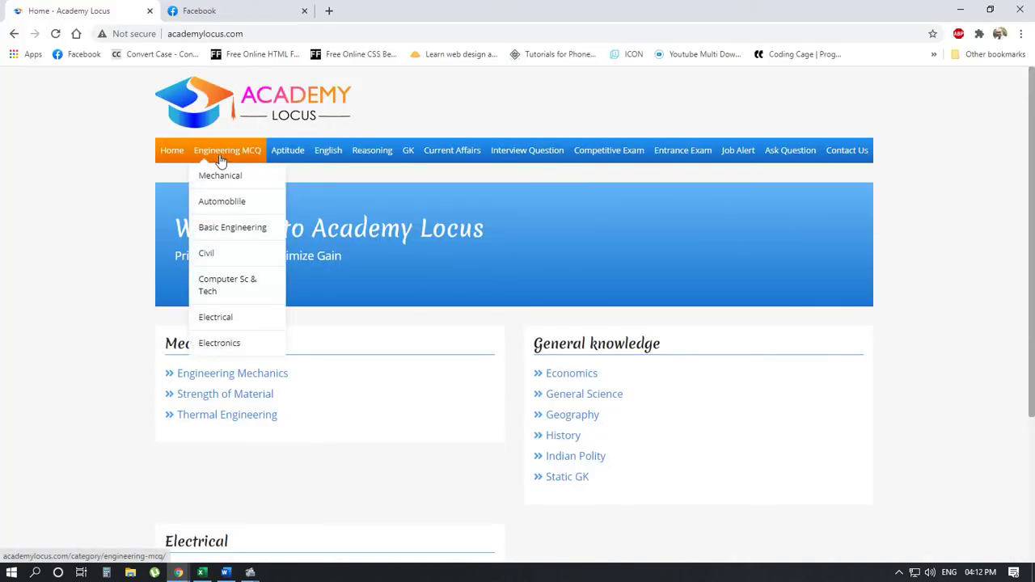
key("alt+Tab")
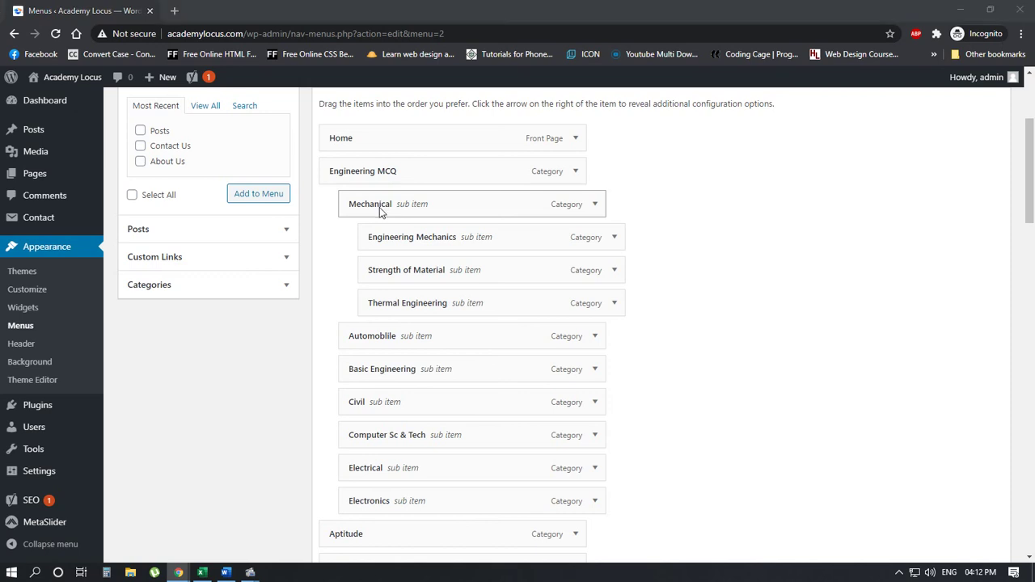
key("alt+Tab")
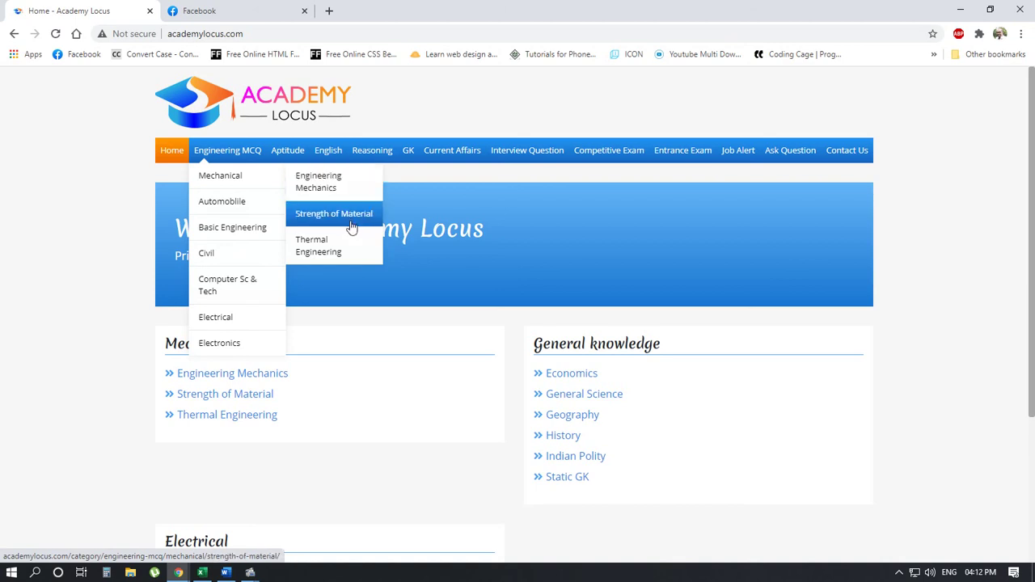
key("alt+Tab")
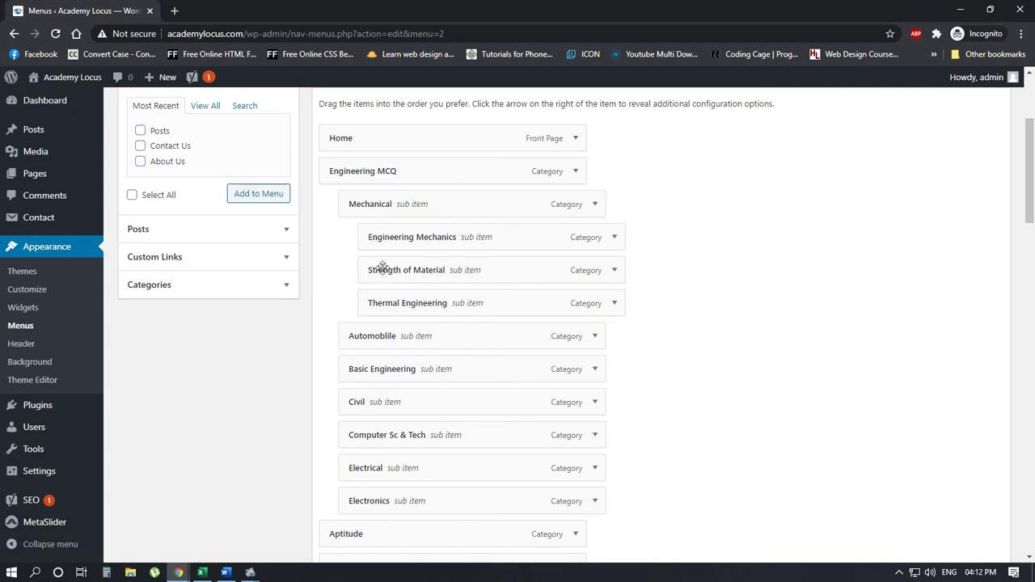
key("alt+Tab")
key("alt+Tab")
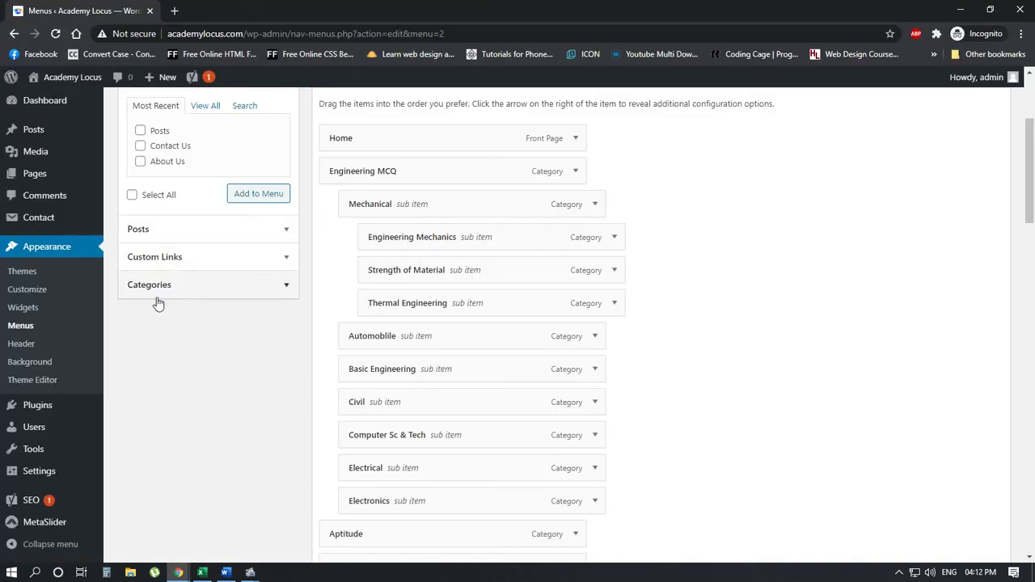
key("alt+Tab")
key("alt+Tab")
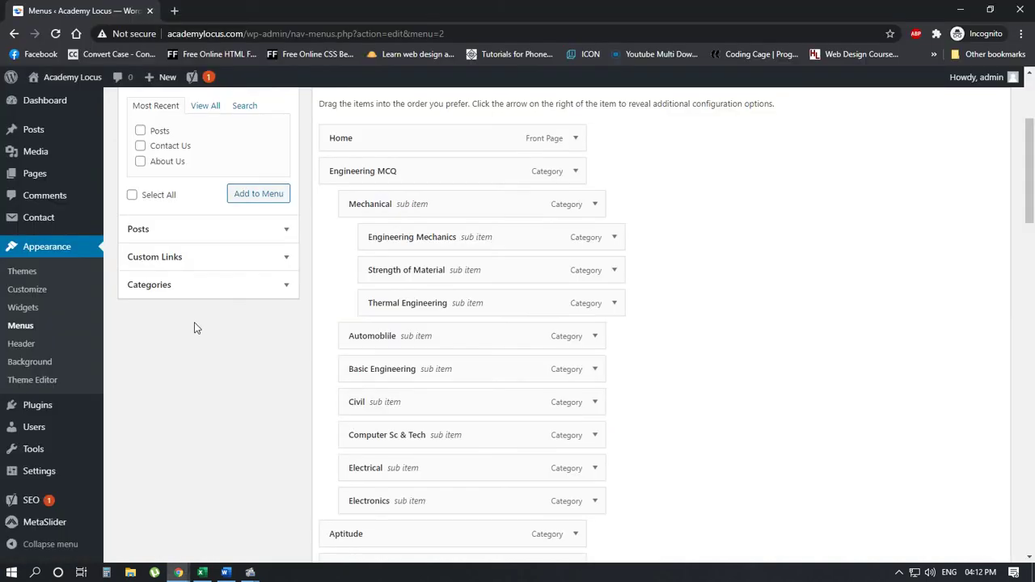
Show the full list of post categories available for adding to the Primary menu.
scroll(176, 314, "up", 2)
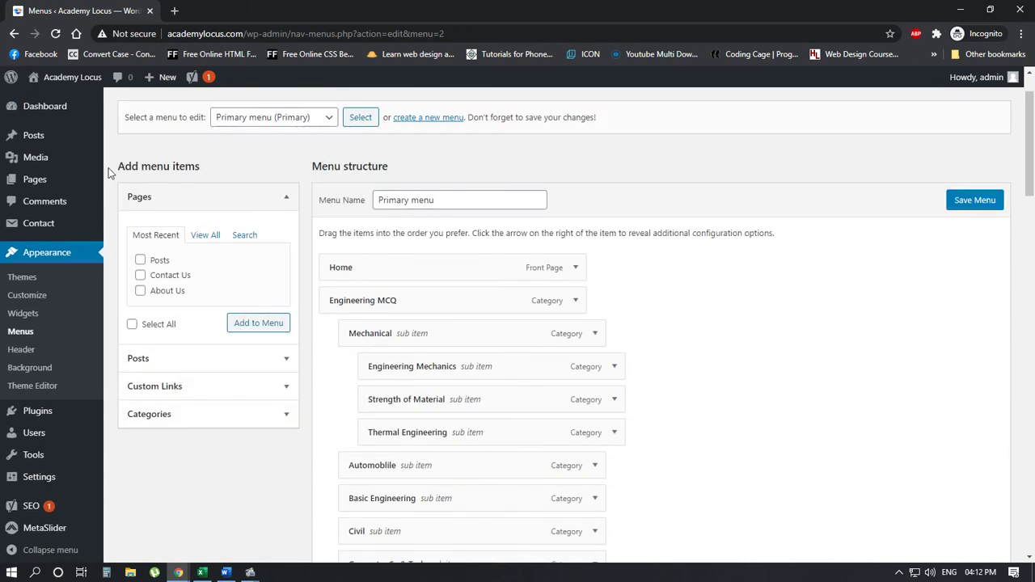
left_click_drag(110, 173, 225, 171)
left_click(224, 171)
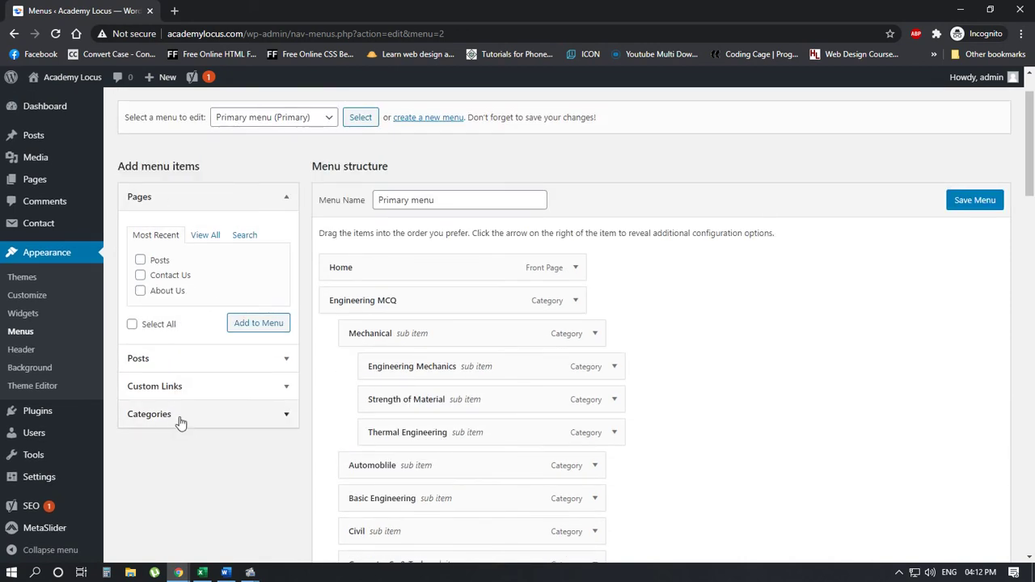
left_click(180, 421)
left_click(200, 320)
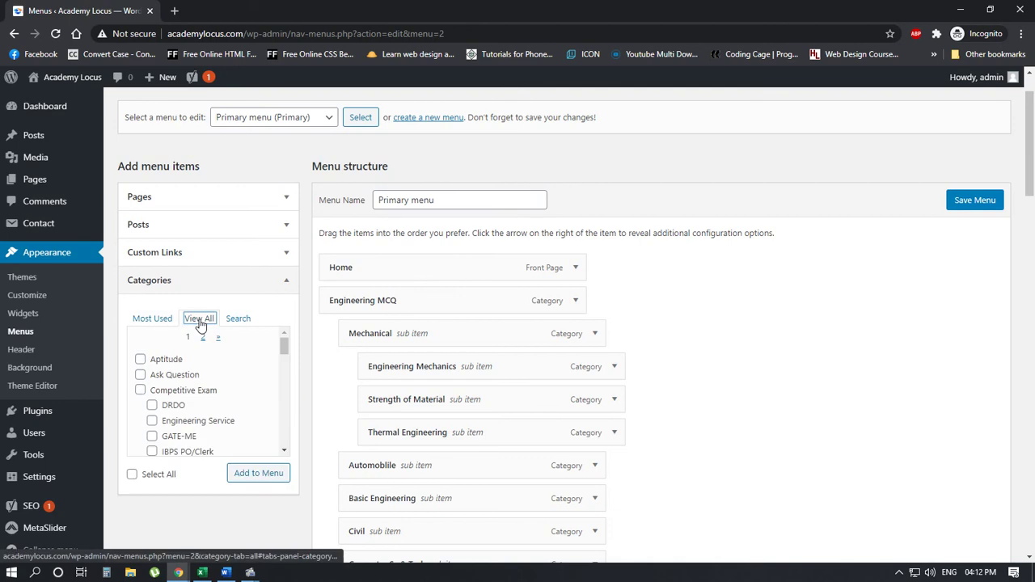
Add General Science's subcategories Biology, Chemistry, Computer Knowledge, Modern Technology and Physics to the Primary menu.
scroll(211, 364, "down", 6)
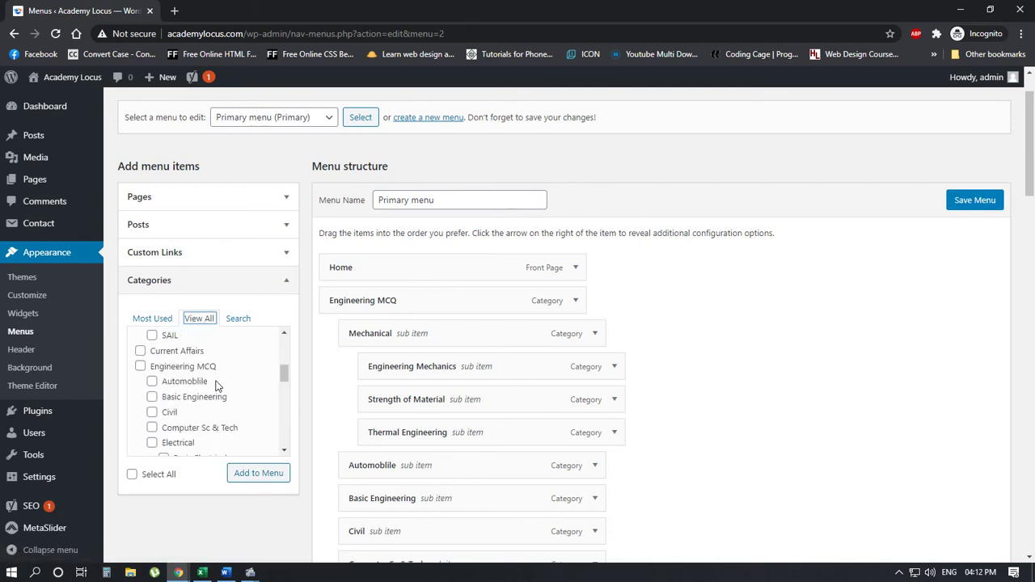
scroll(217, 379, "down", 1)
scroll(218, 379, "up", 1)
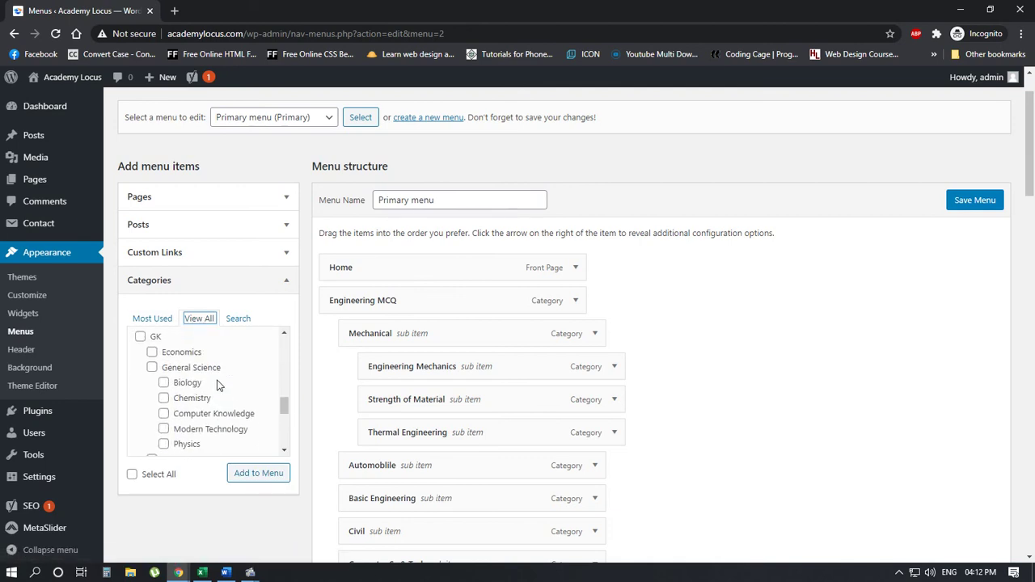
scroll(511, 363, "down", 2)
scroll(512, 363, "down", 4)
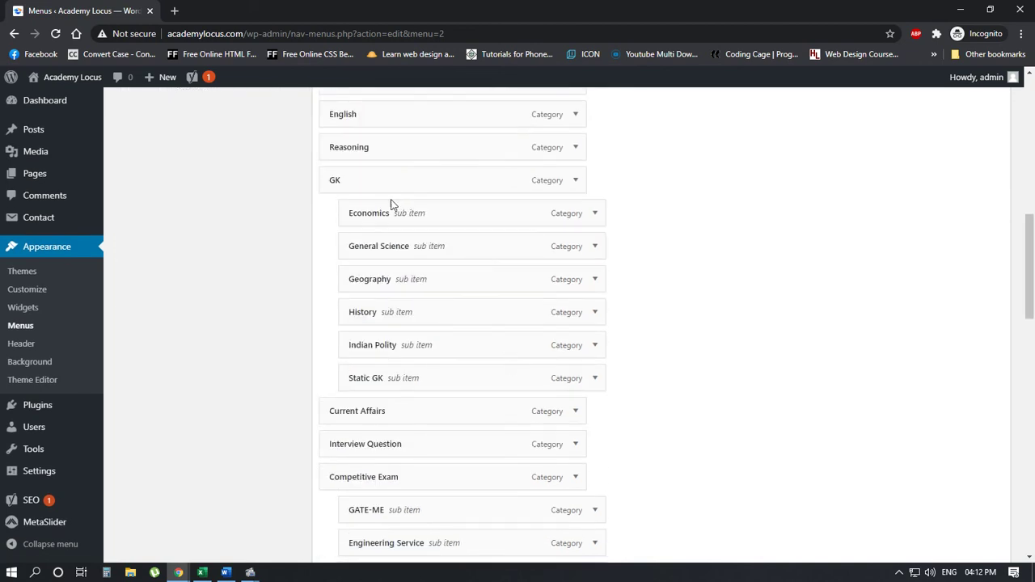
scroll(203, 437, "up", 6)
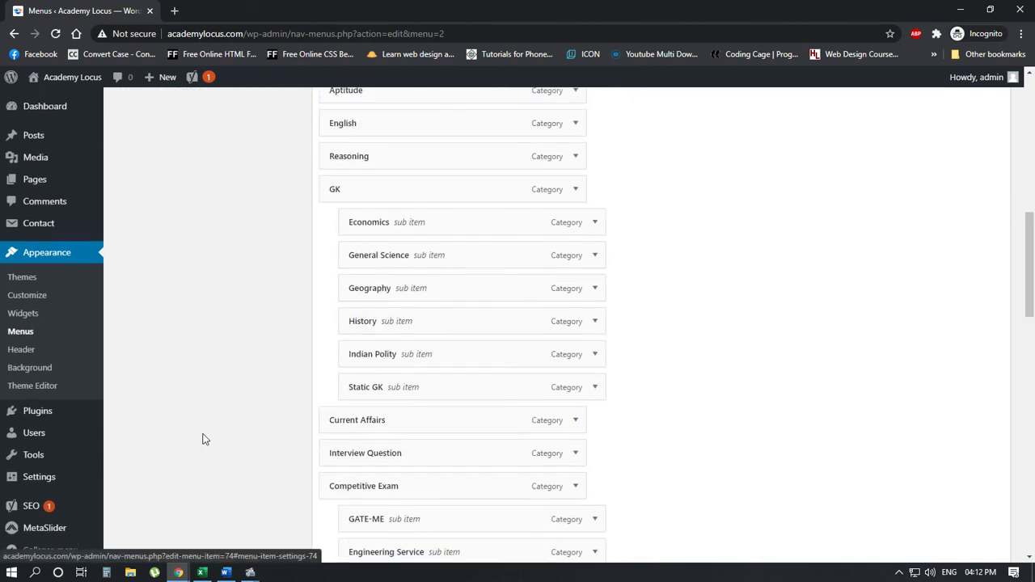
left_click(165, 319)
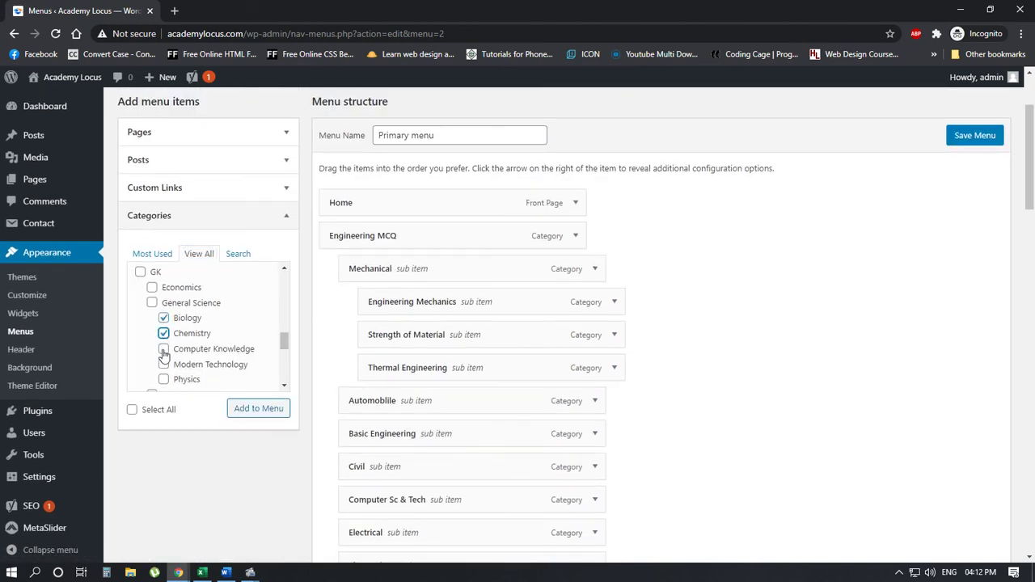
left_click(164, 366)
scroll(191, 320, "down", 2)
scroll(226, 348, "up", 2)
left_click(266, 412)
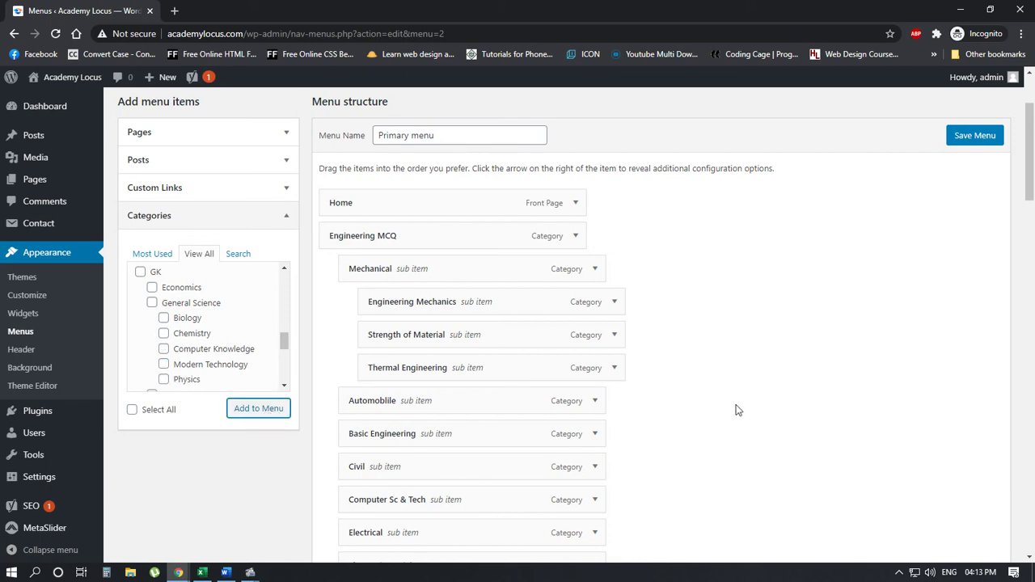
Try to nest the newly added Physics item as a sub item at the end of the Primary menu.
scroll(736, 410, "down", 20)
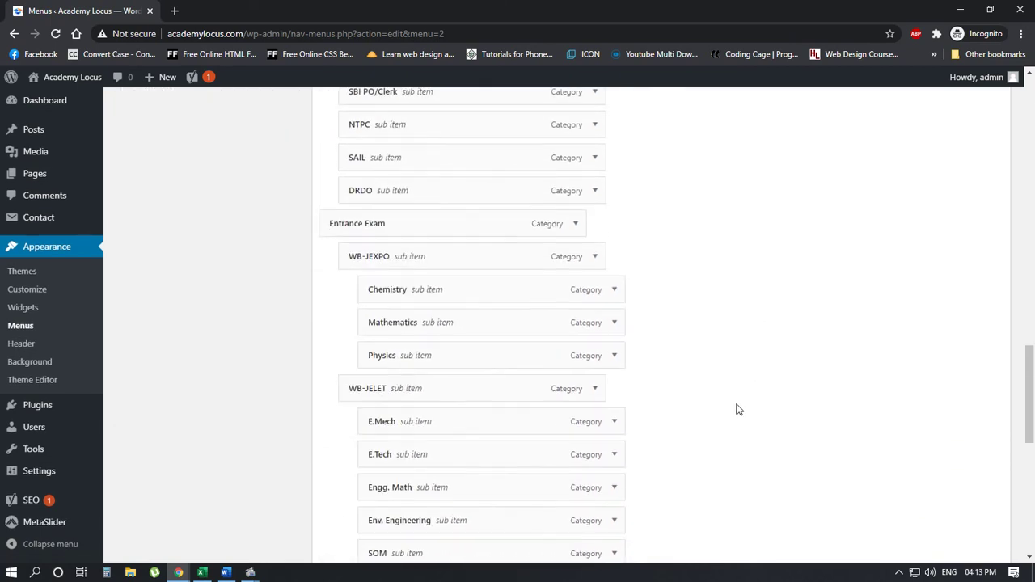
scroll(736, 411, "down", 10)
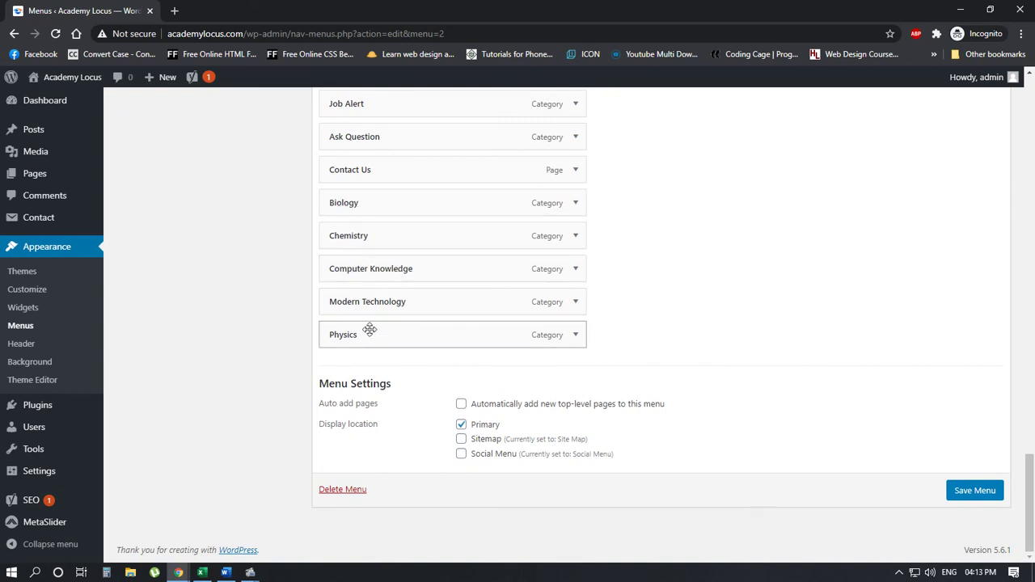
scroll(387, 318, "up", 6)
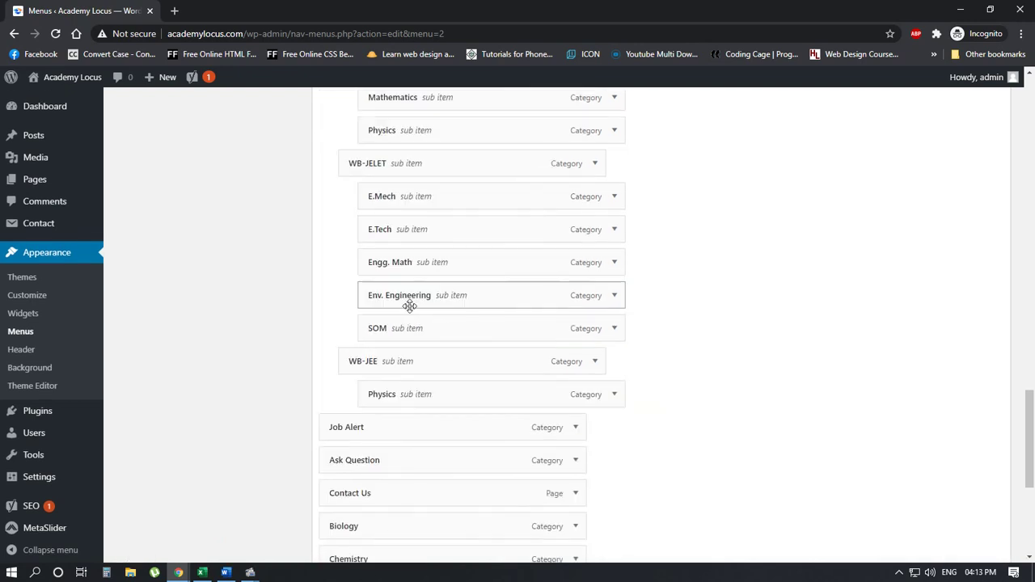
scroll(411, 324, "down", 2)
scroll(411, 330, "down", 5)
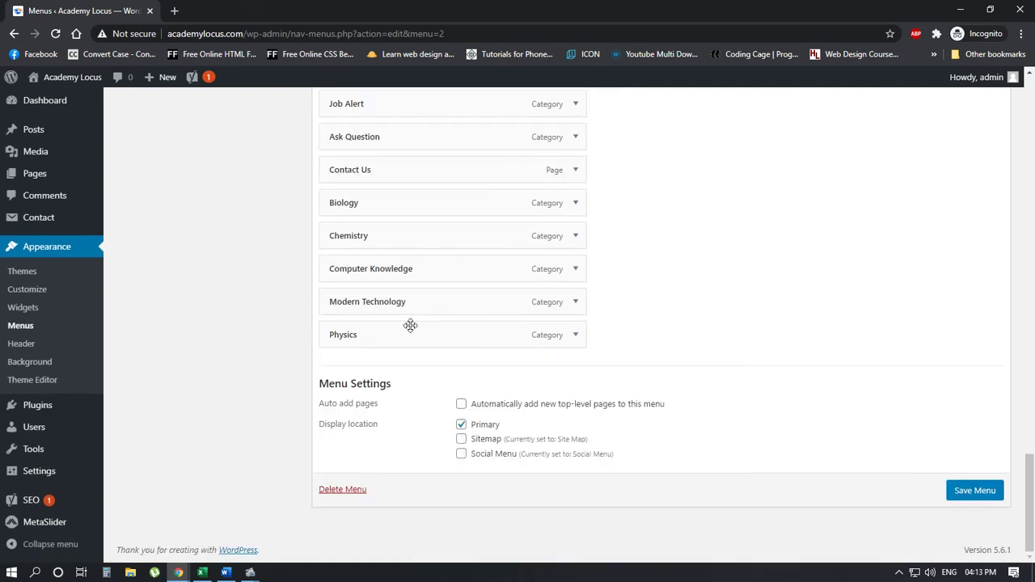
left_click_drag(364, 326, 434, 286)
mouse_move(395, 376)
left_mouse_down()
mouse_move(352, 357)
mouse_move(412, 367)
left_mouse_up()
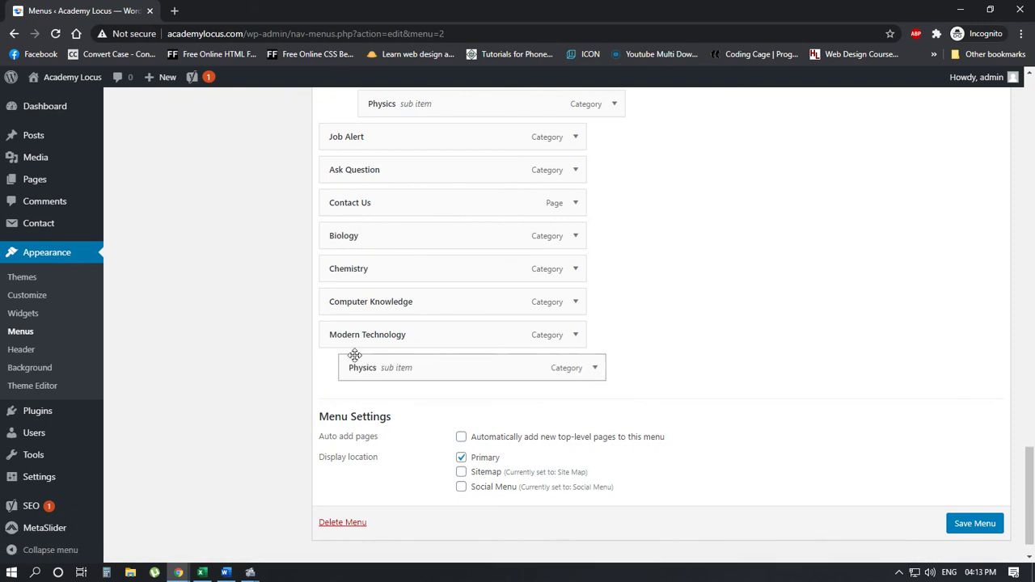
left_click_drag(356, 340, 402, 343)
Remove General Science from under GK and add its category to the Primary menu again as a new item.
scroll(450, 398, "up", 8)
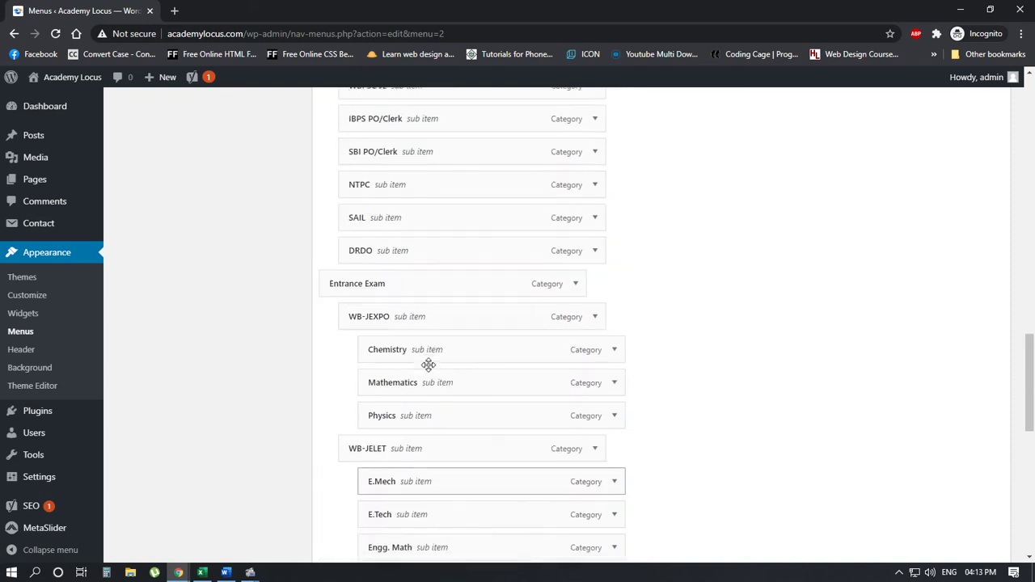
scroll(429, 364, "up", 6)
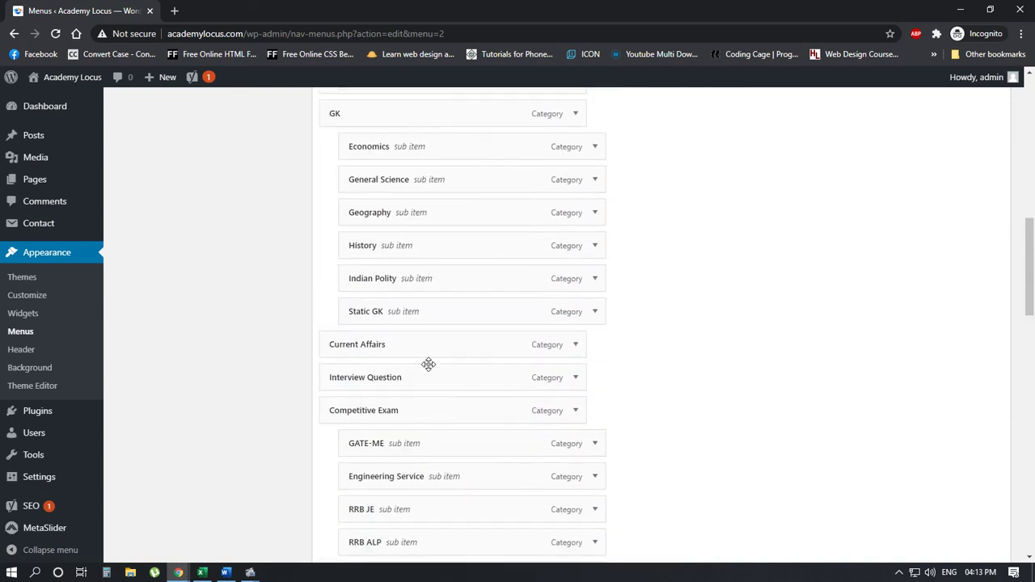
left_click(595, 182)
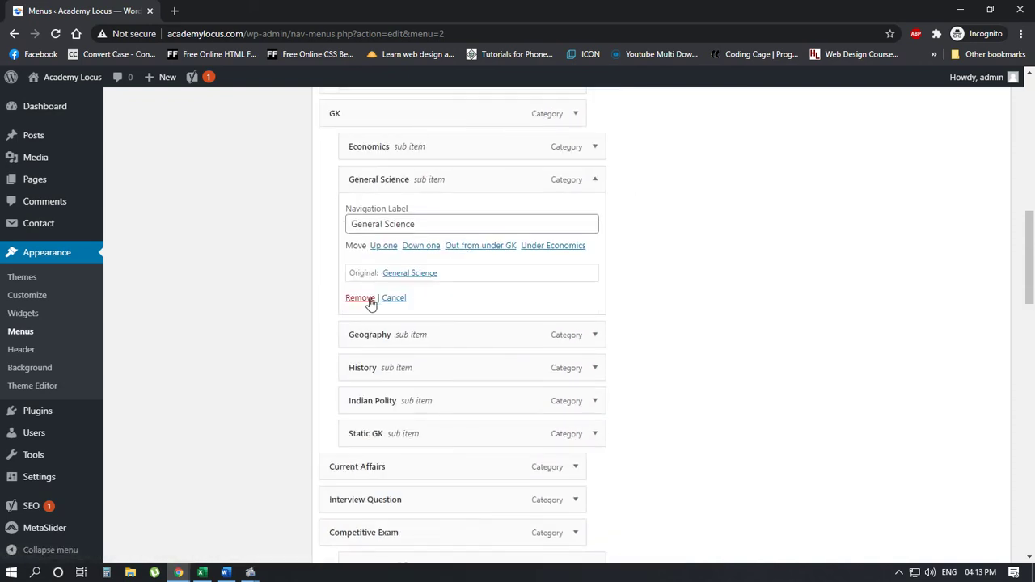
left_click(355, 297)
scroll(124, 303, "up", 3)
scroll(125, 303, "up", 4)
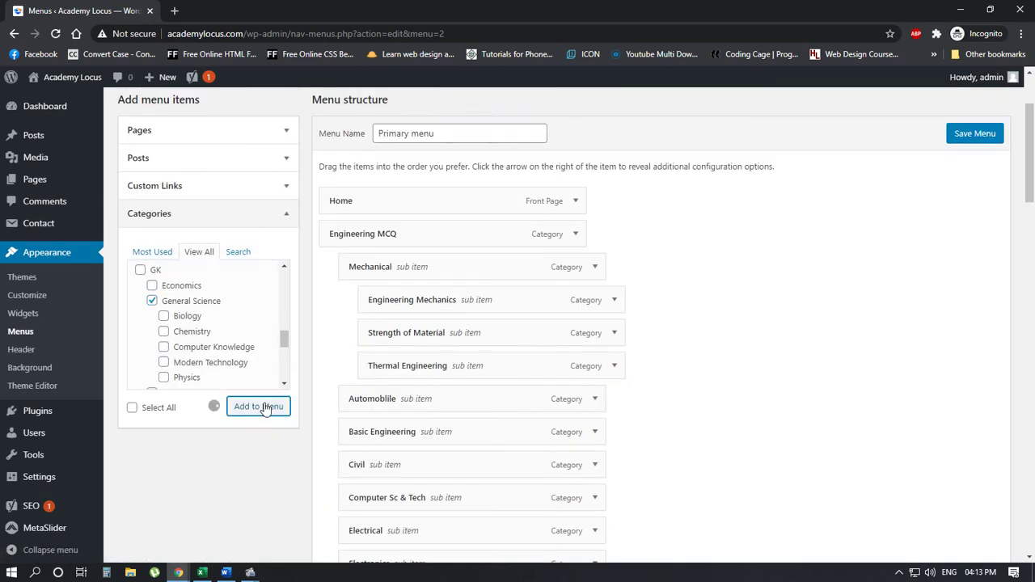
Place General Science below Contact Us and nest Biology, Chemistry, Computer Knowledge, Modern Technology and Physics beneath it as sub items.
scroll(708, 414, "down", 20)
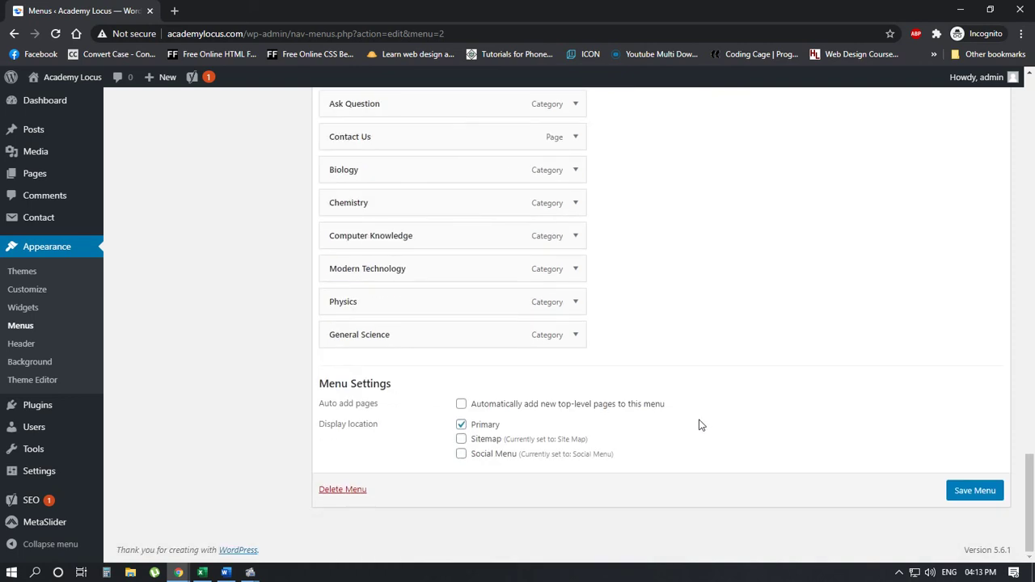
scroll(701, 424, "up", 1)
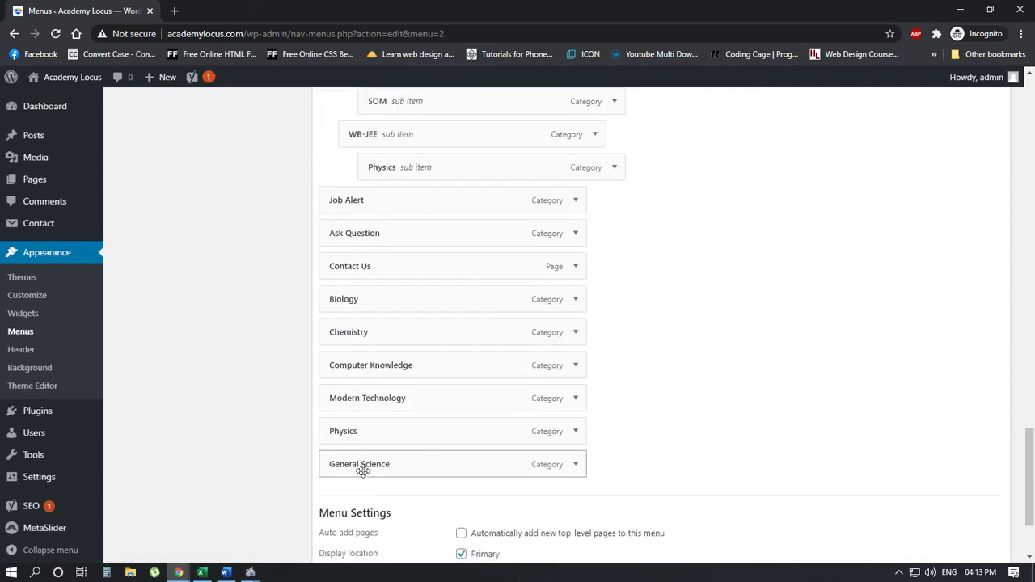
left_click_drag(363, 472, 346, 355)
left_click_drag(338, 365, 345, 368)
left_click_drag(408, 365, 376, 365)
left_click_drag(354, 402, 382, 462)
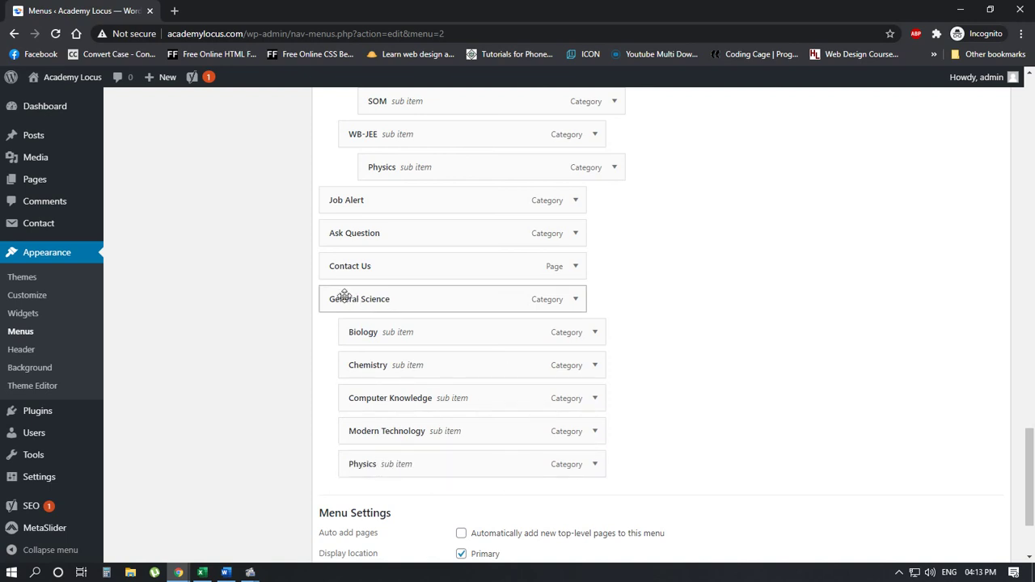
Move General Science with its sub items under GK, above Economics, and save the Primary menu.
mouse_move(345, 296)
left_mouse_down()
mouse_move(365, 301)
mouse_move(338, 295)
left_mouse_up()
left_click_drag(363, 308, 413, 324)
scroll(413, 323, "up", 3)
scroll(413, 324, "up", 8)
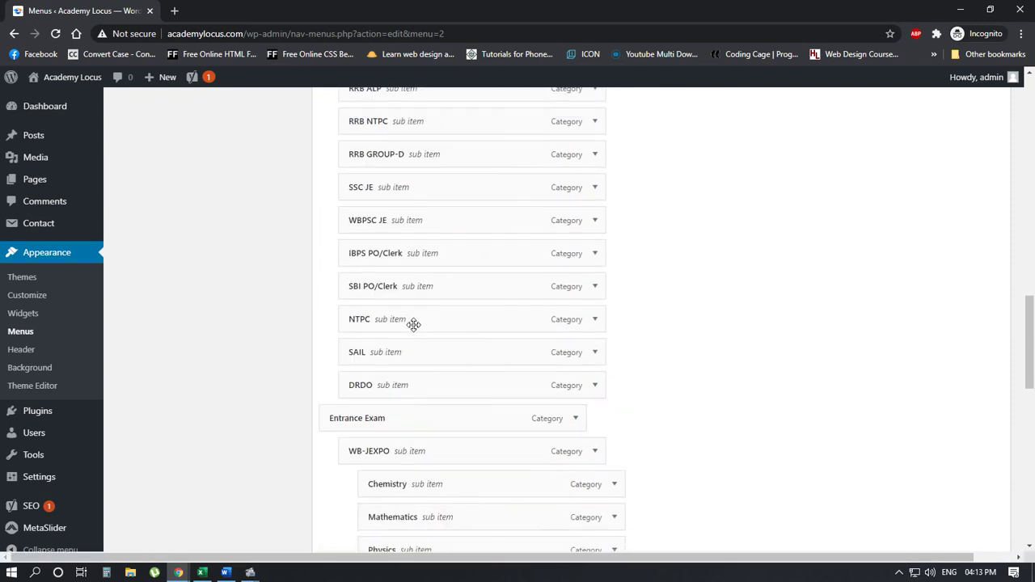
scroll(414, 323, "up", 3)
left_click_drag(413, 323, 374, 305)
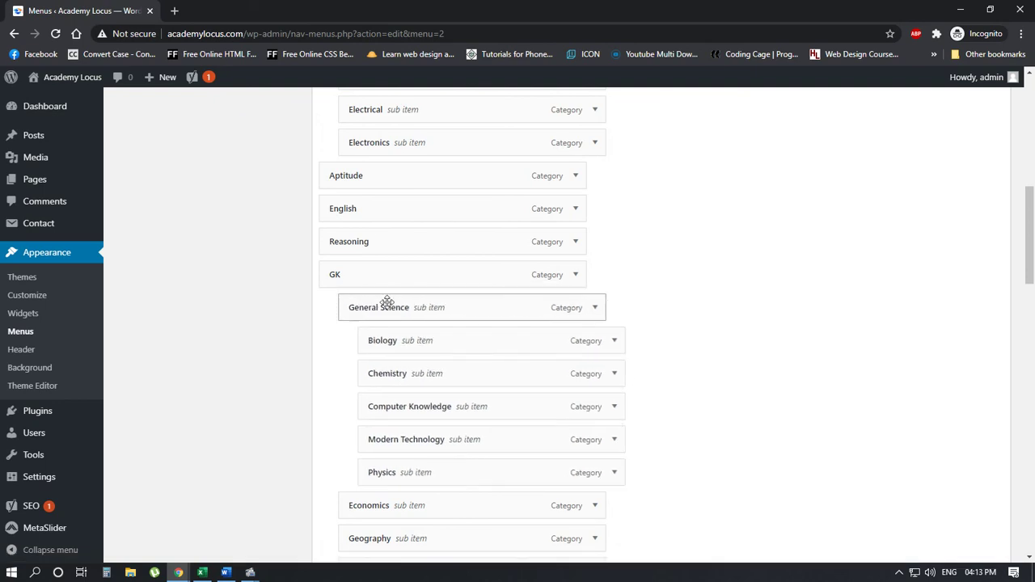
scroll(800, 397, "down", 20)
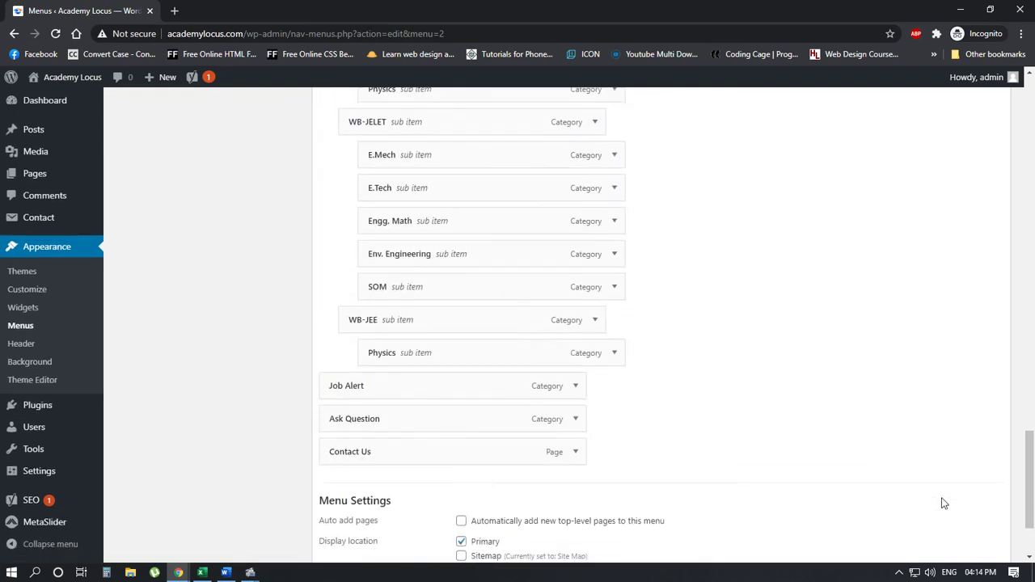
left_click(986, 506)
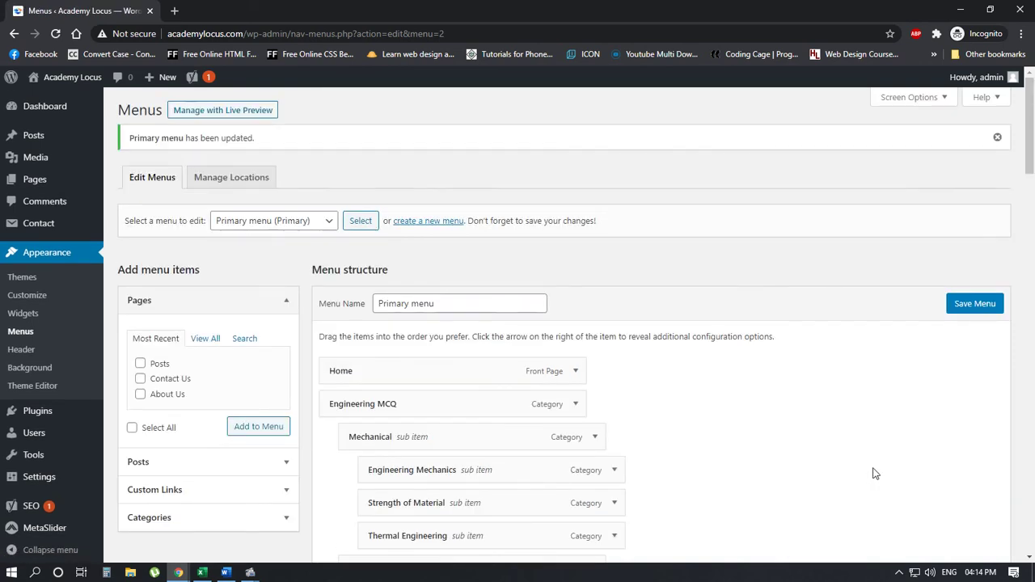
Switch to the live Academy Locus site, reload its home page and check the General Science submenu under GK.
key("alt+Tab")
left_click(261, 32)
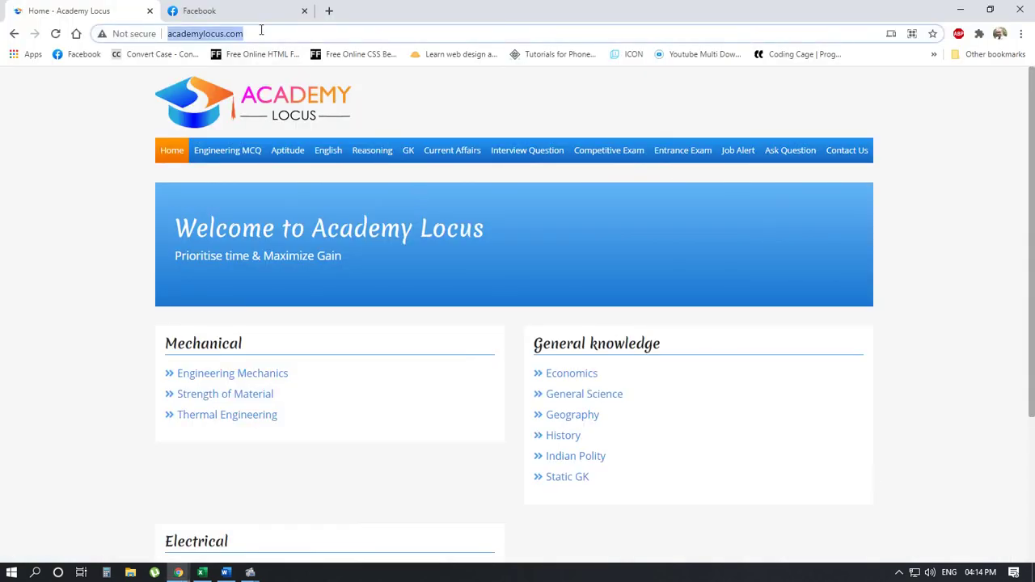
key("Return")
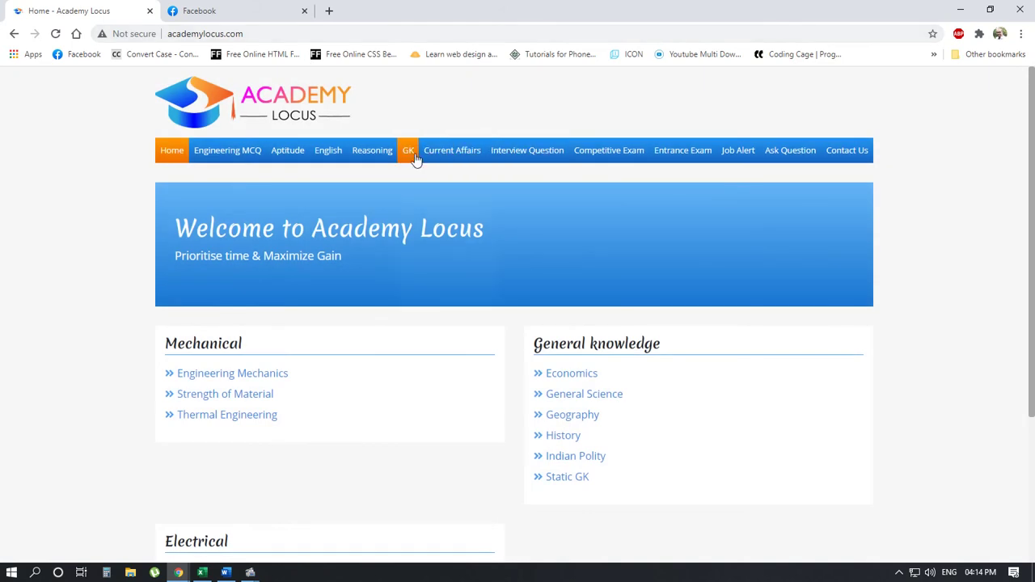
mouse_move(413, 159)
mouse_move(420, 177)
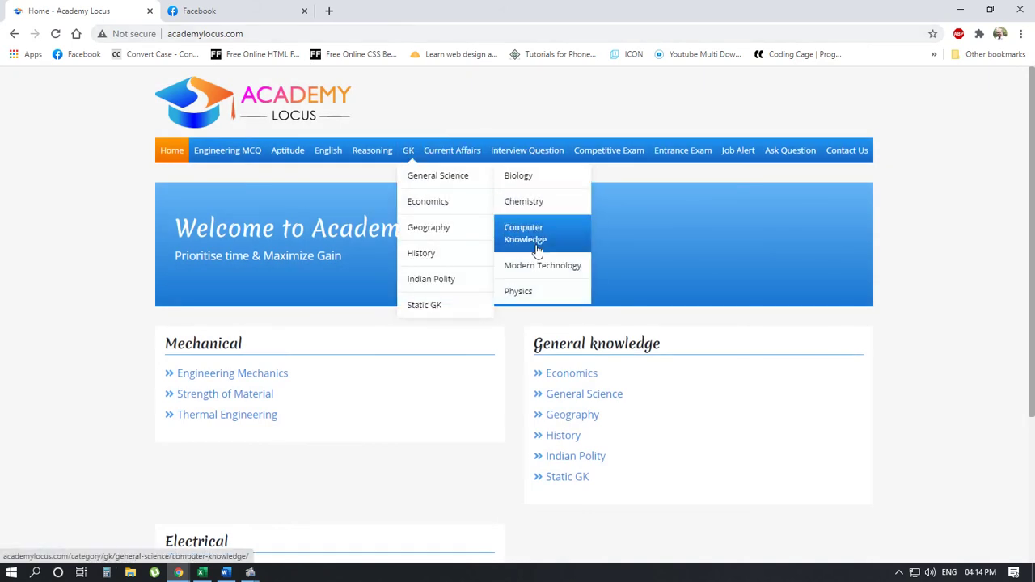
Open the Biology category page from the General Science submenu and examine its content.
left_click(533, 173)
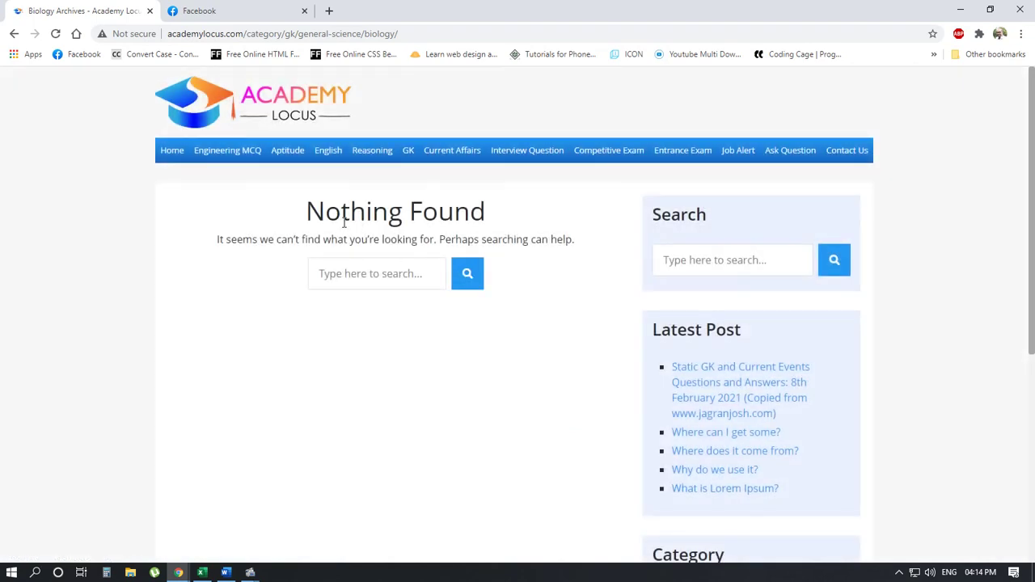
left_click_drag(345, 223, 518, 315)
left_click(519, 315)
left_click_drag(284, 212, 529, 300)
left_click(530, 304)
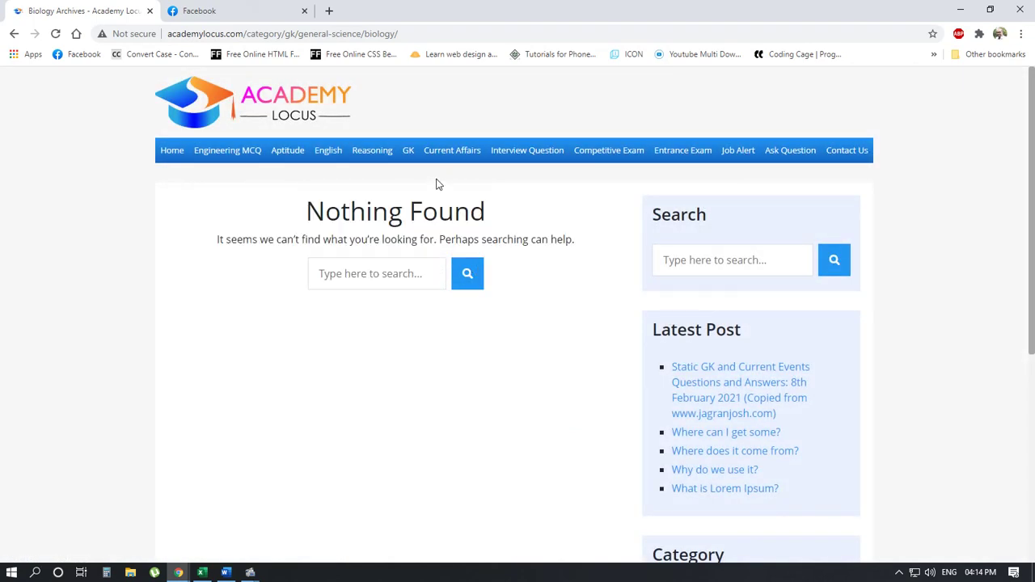